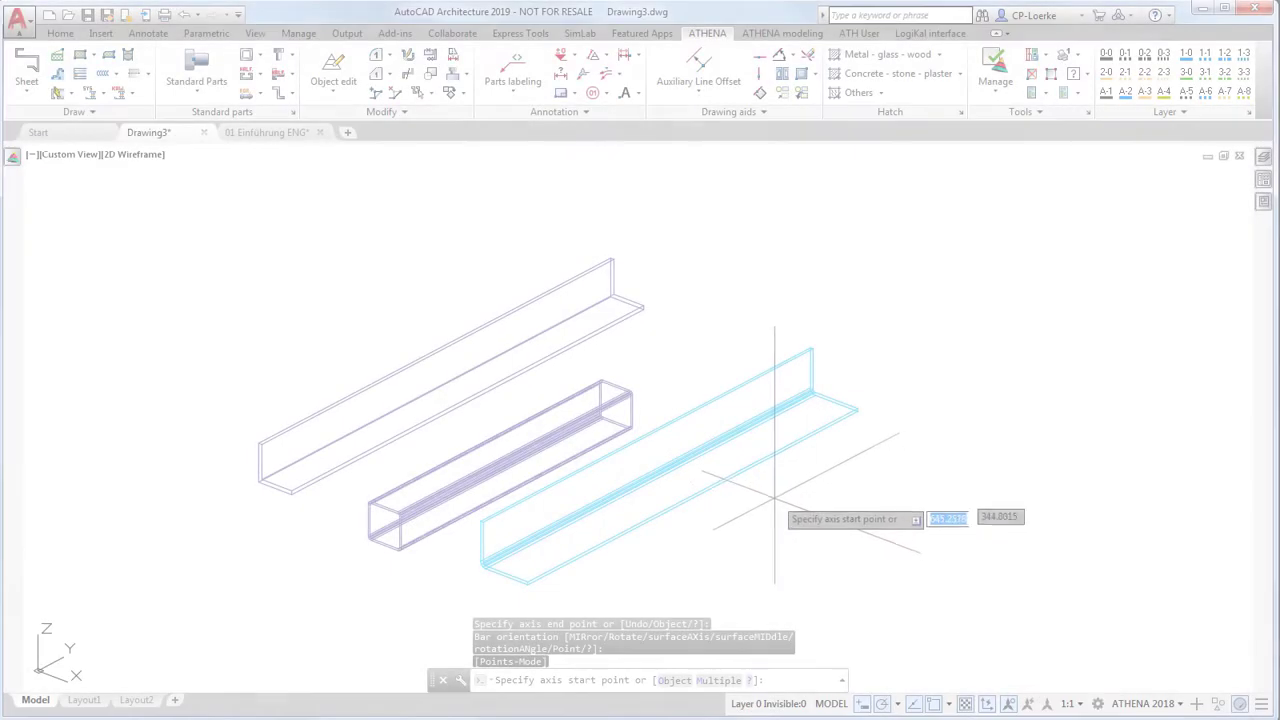
Dismiss the L-profile semi-finished product settings without drawing and switch to the drawing 01 Einführung ENG
shift+middle_drag(753, 488, 654, 491)
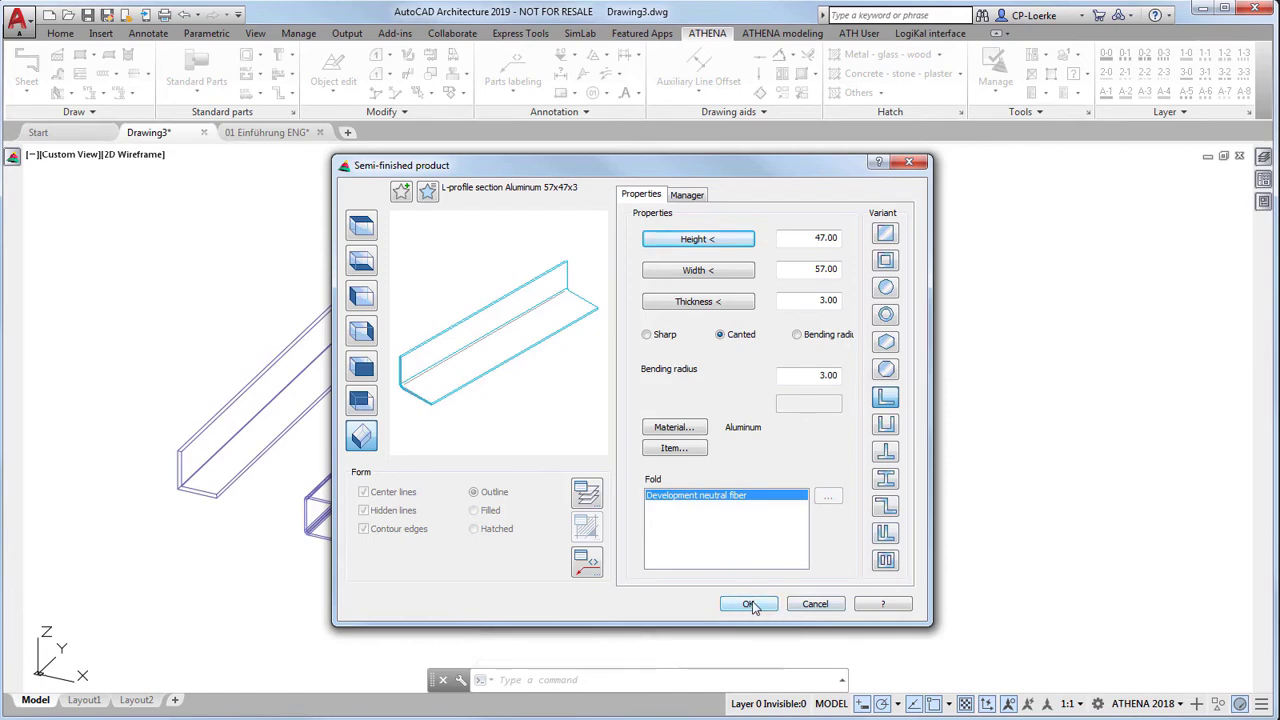
click(815, 604)
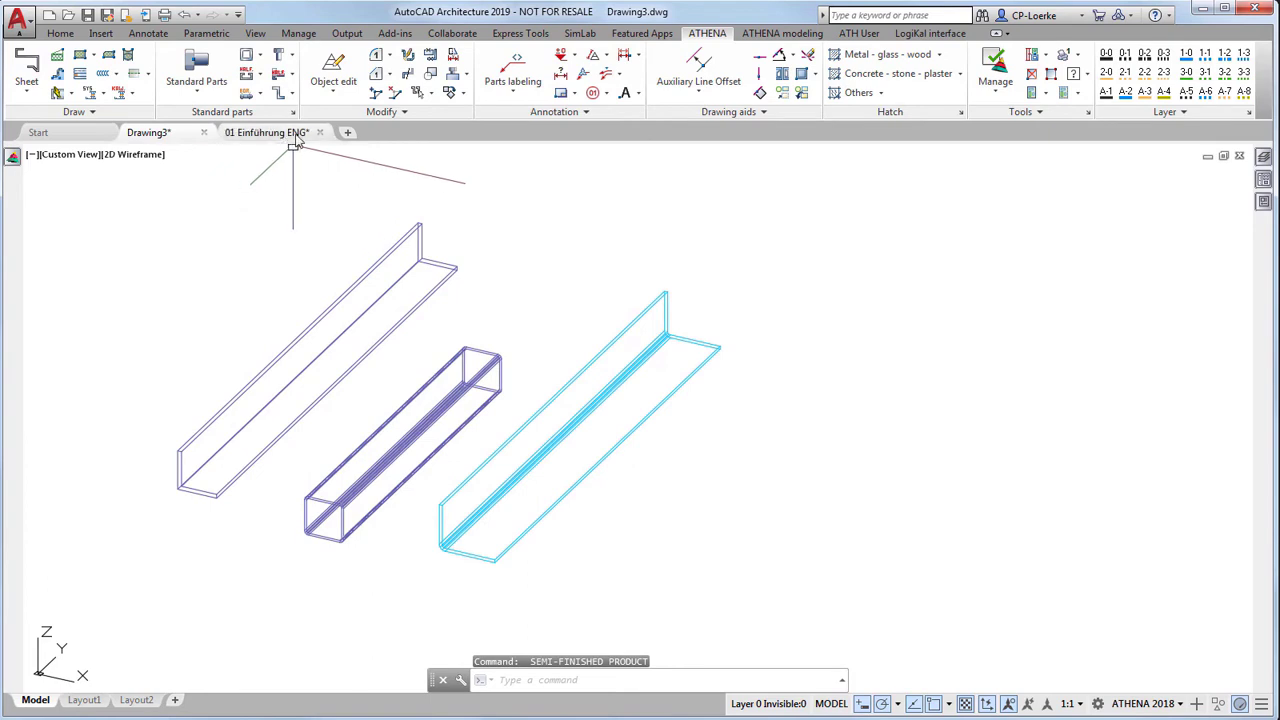
click(298, 136)
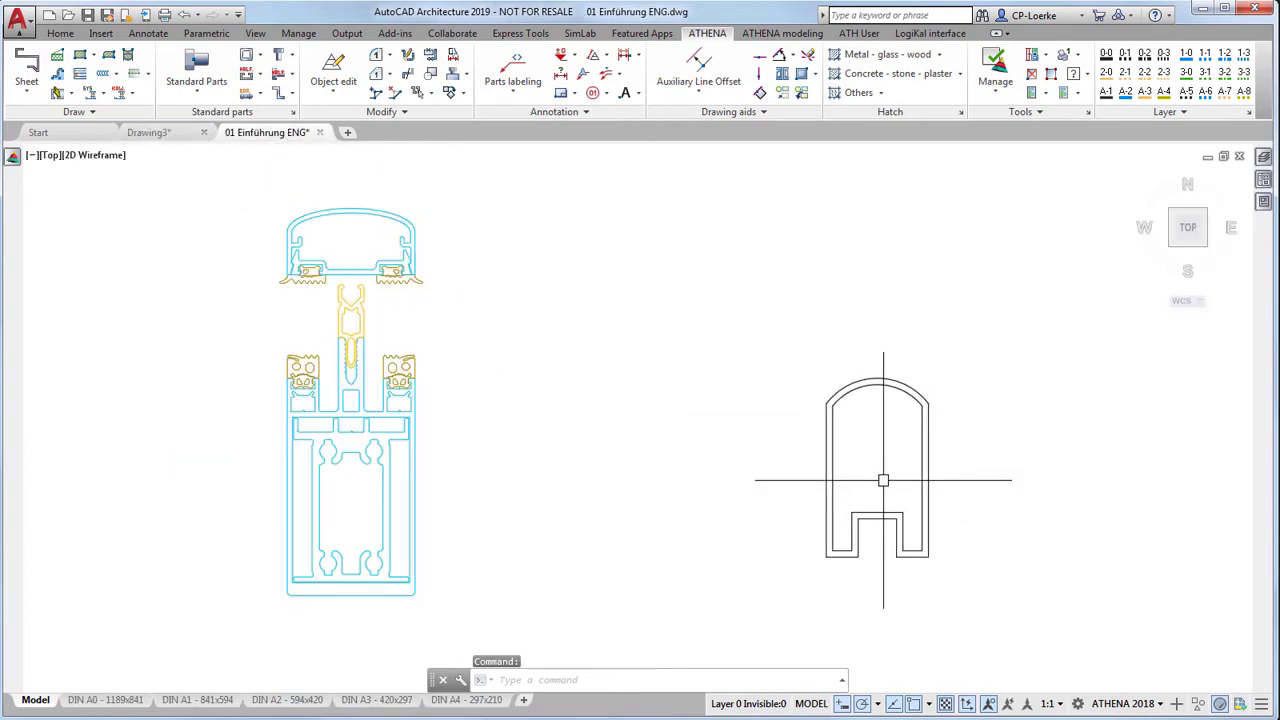
middle_drag(903, 560, 813, 551)
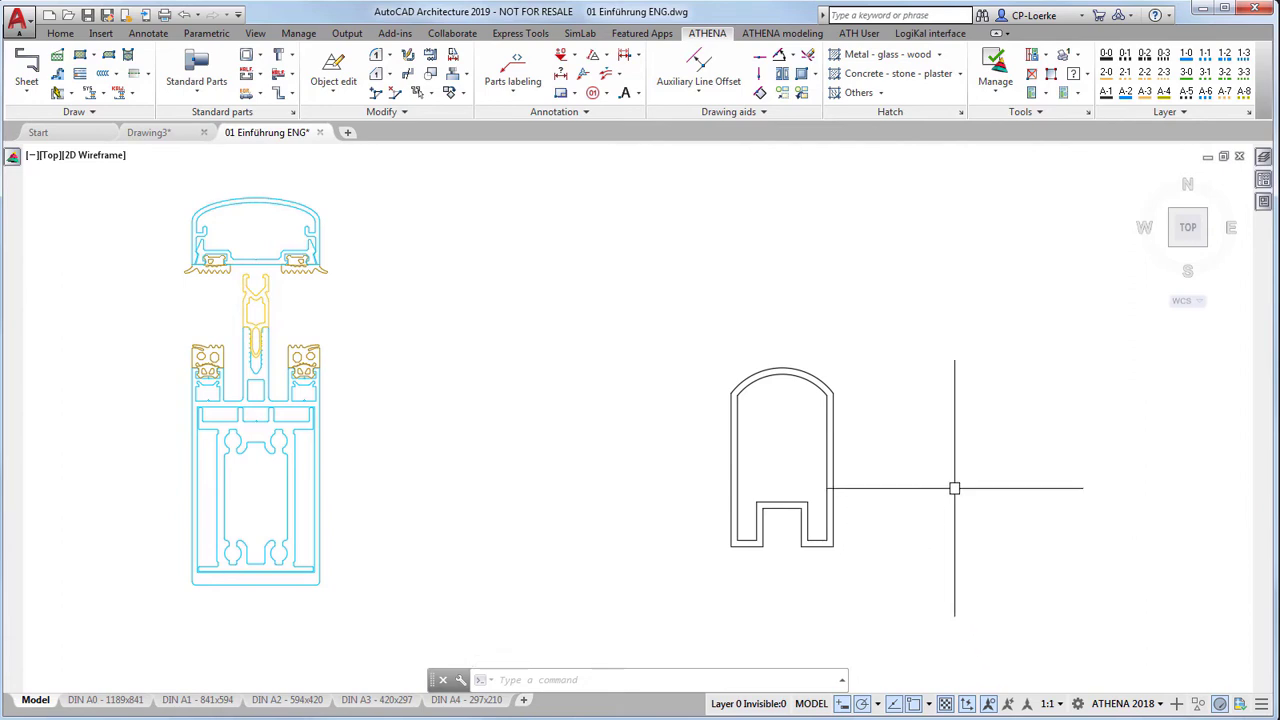
Start a new free semi-finished product and select both the inner and outer outlines of the arched profile
click(292, 93)
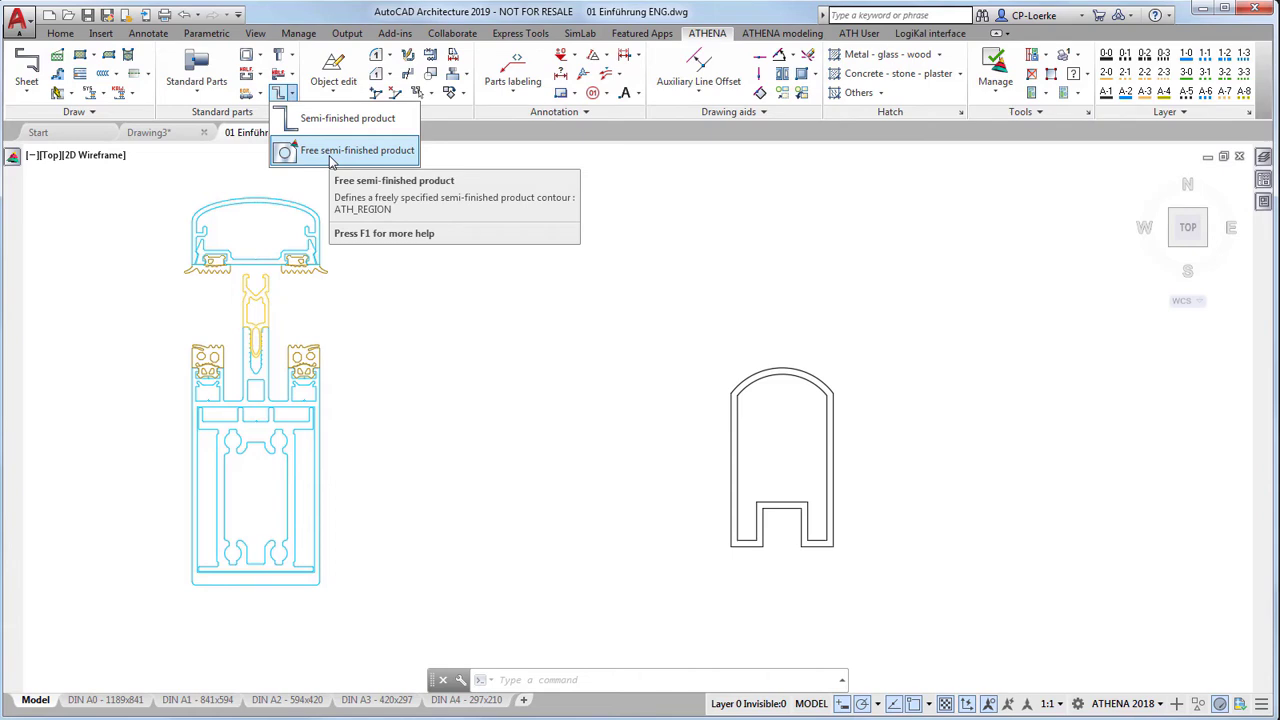
click(331, 153)
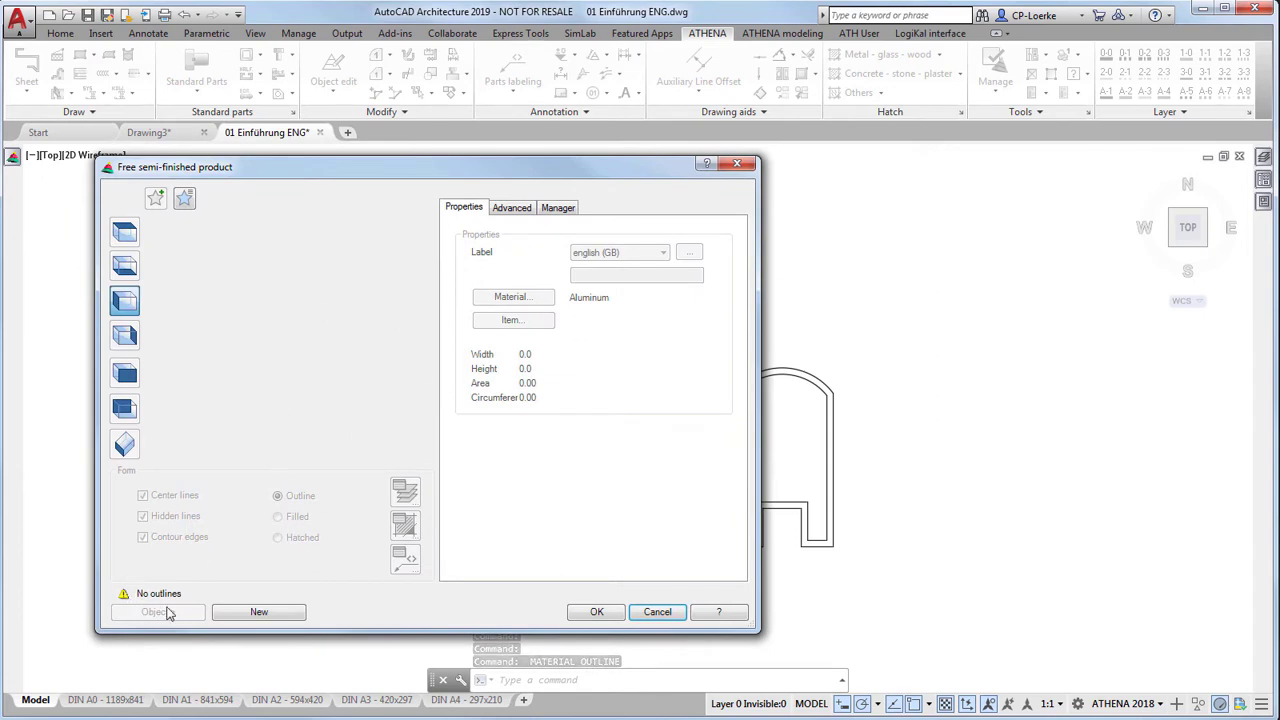
click(259, 612)
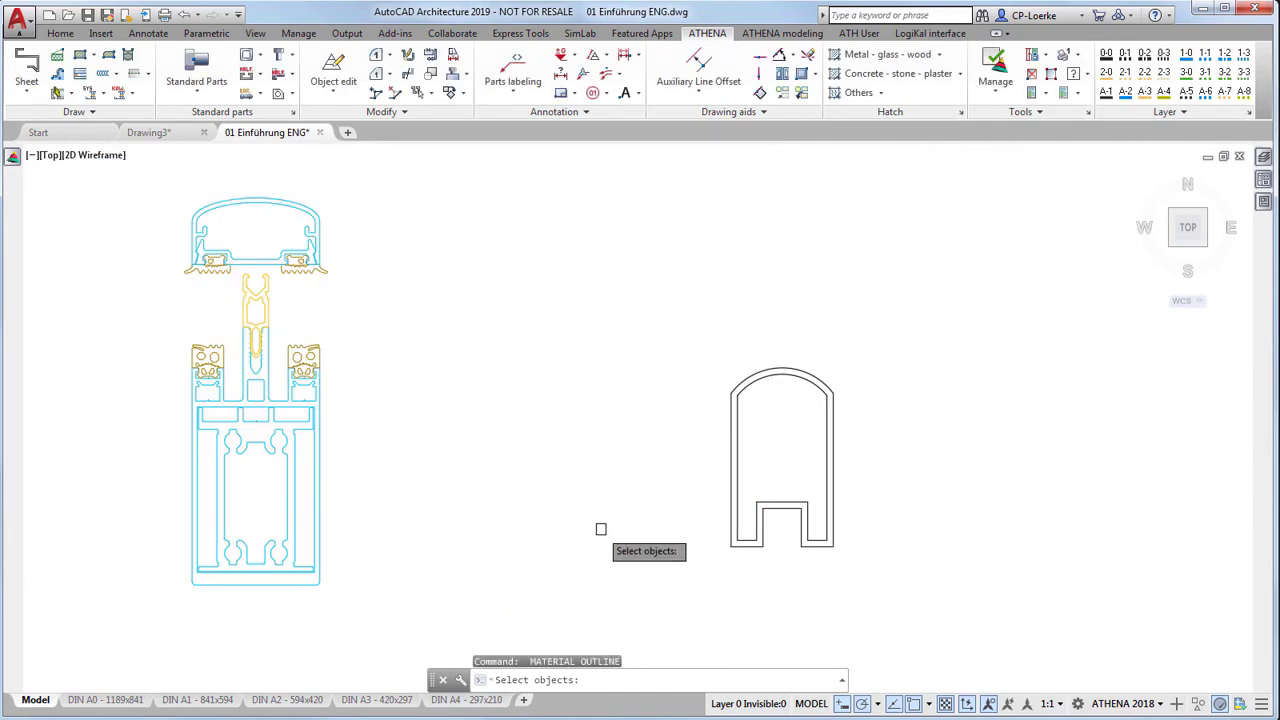
click(776, 436)
click(707, 390)
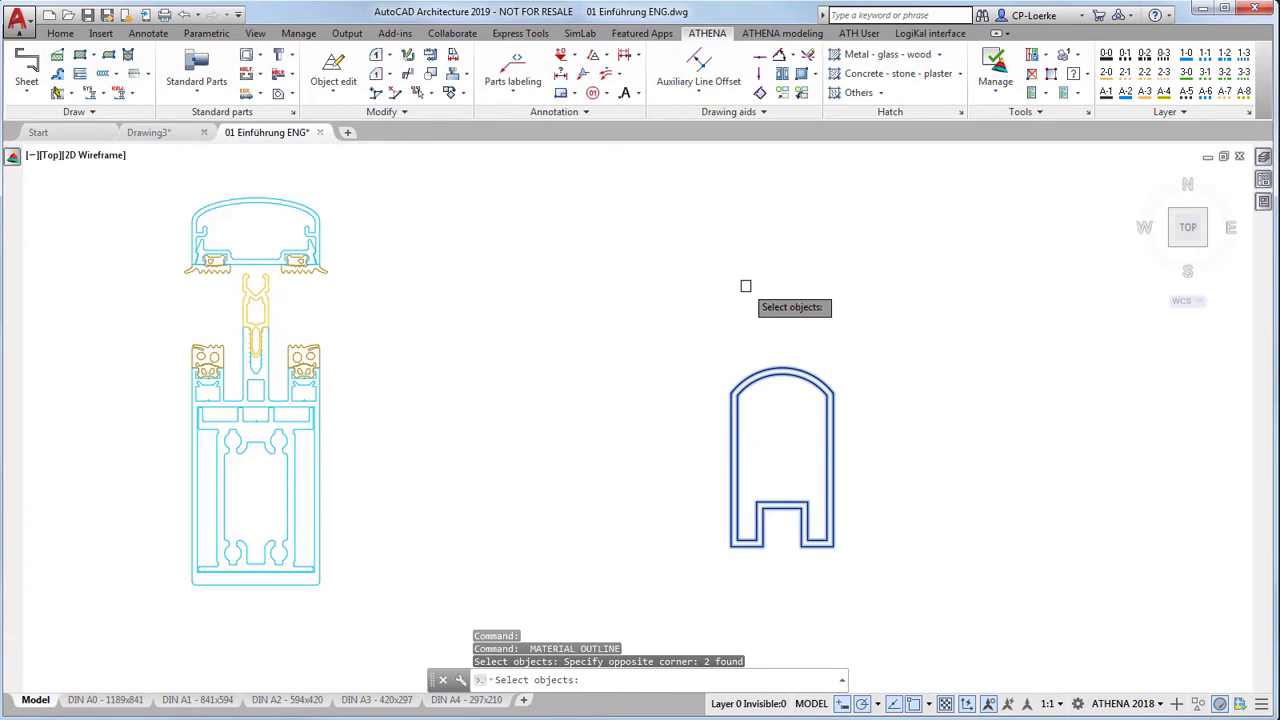
key(Return)
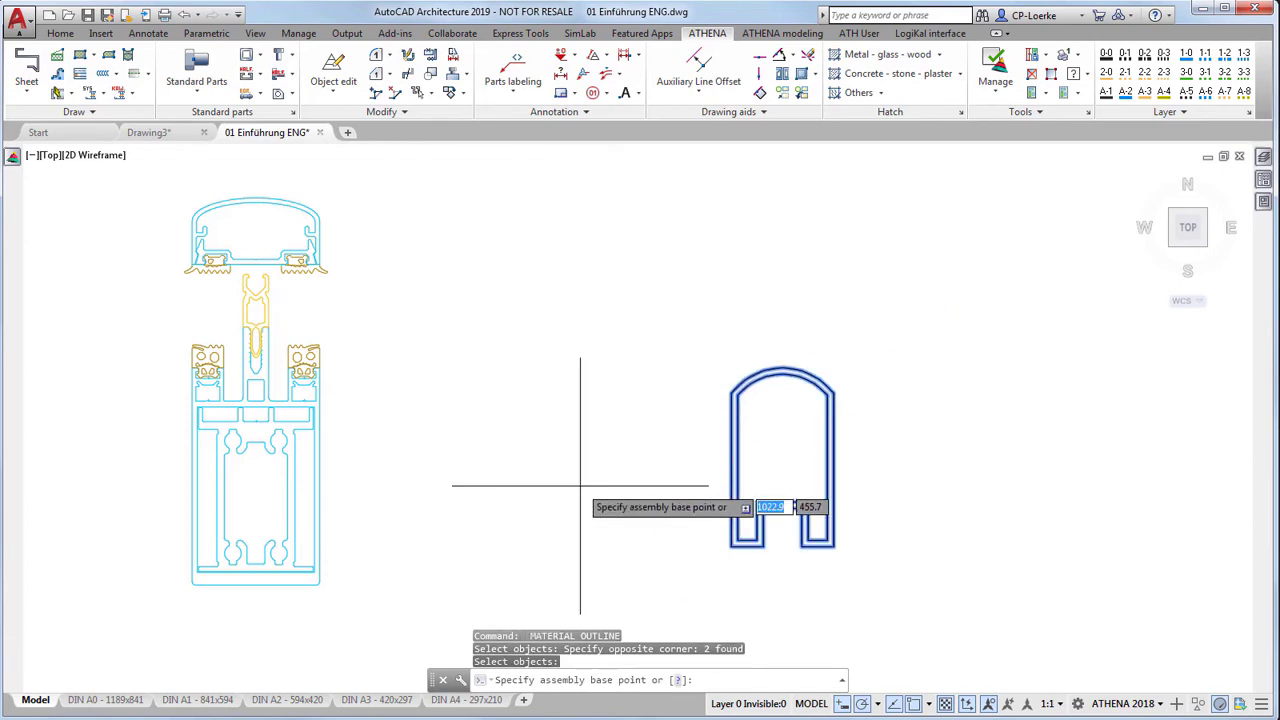
Set the assembly base point midway between the two bottom outer corners of the arched profile
shift+right_click(598, 470)
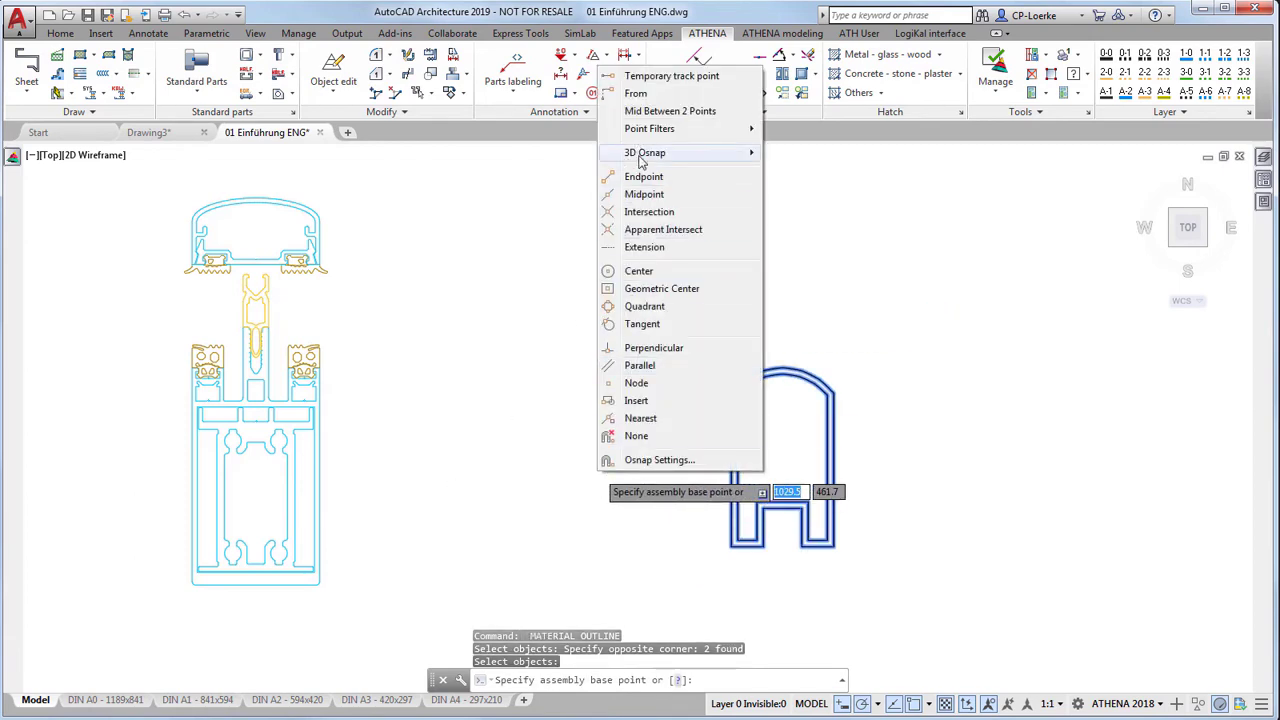
click(670, 111)
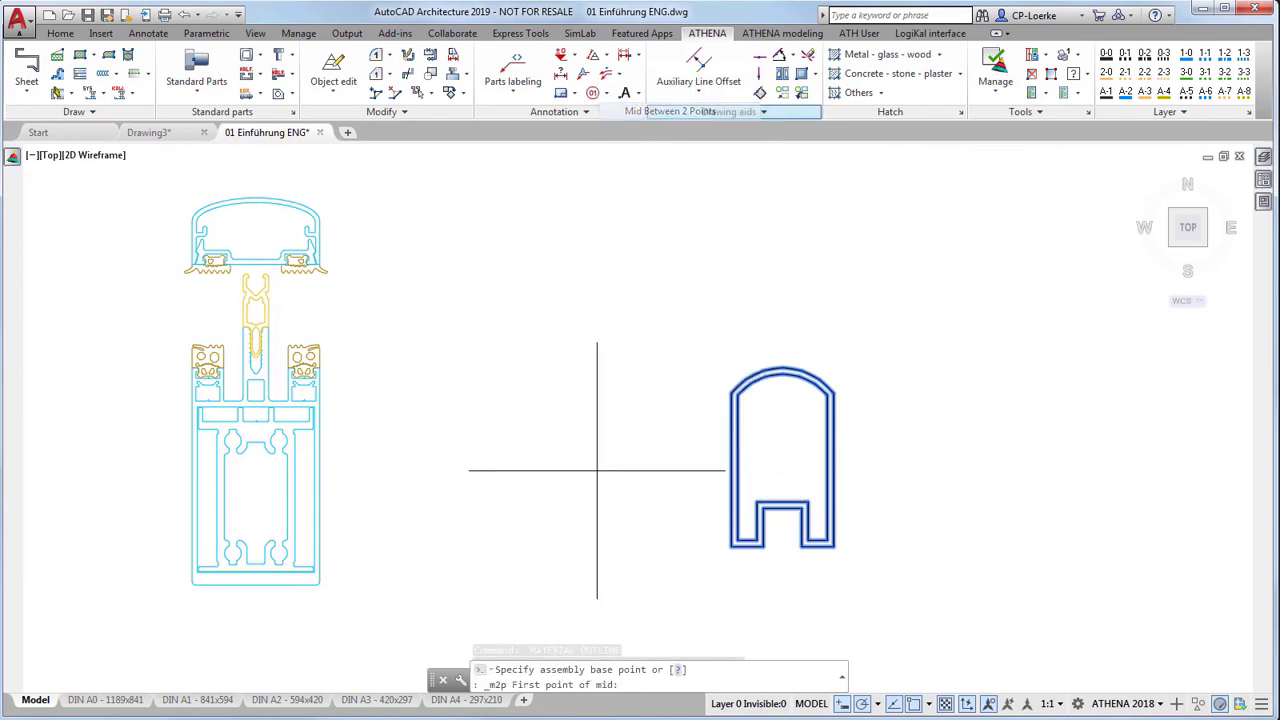
click(731, 547)
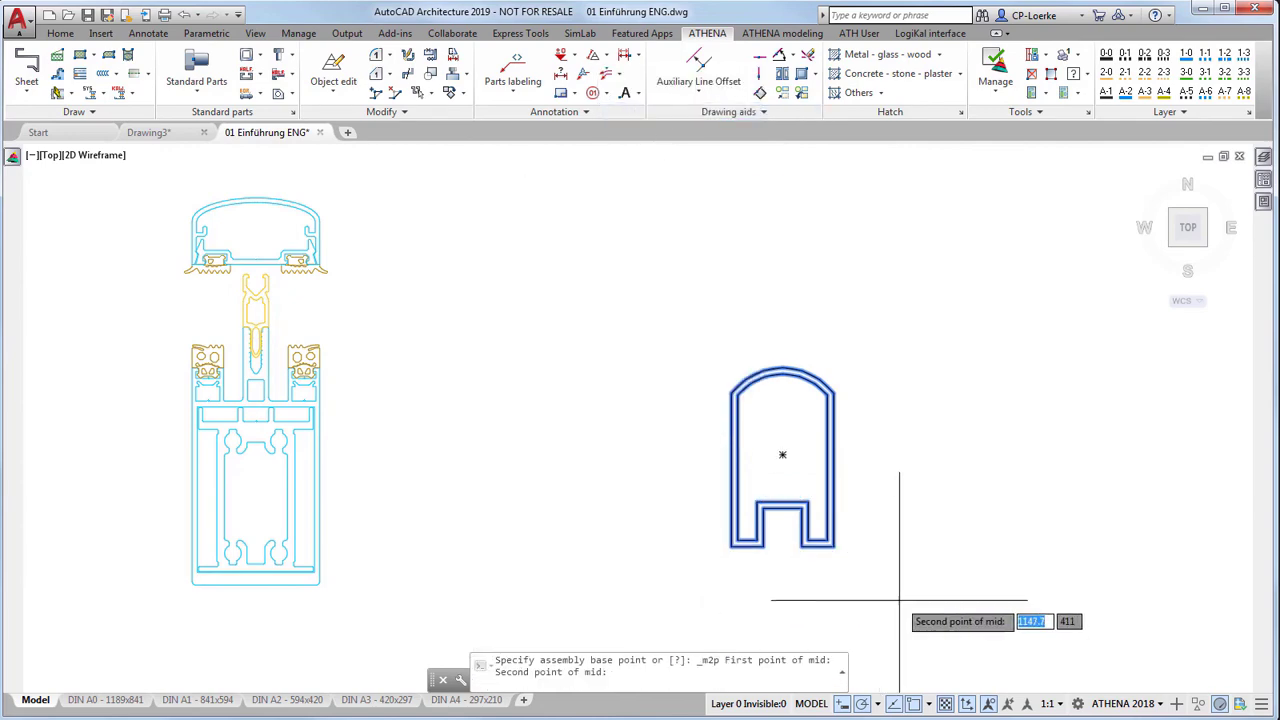
click(836, 547)
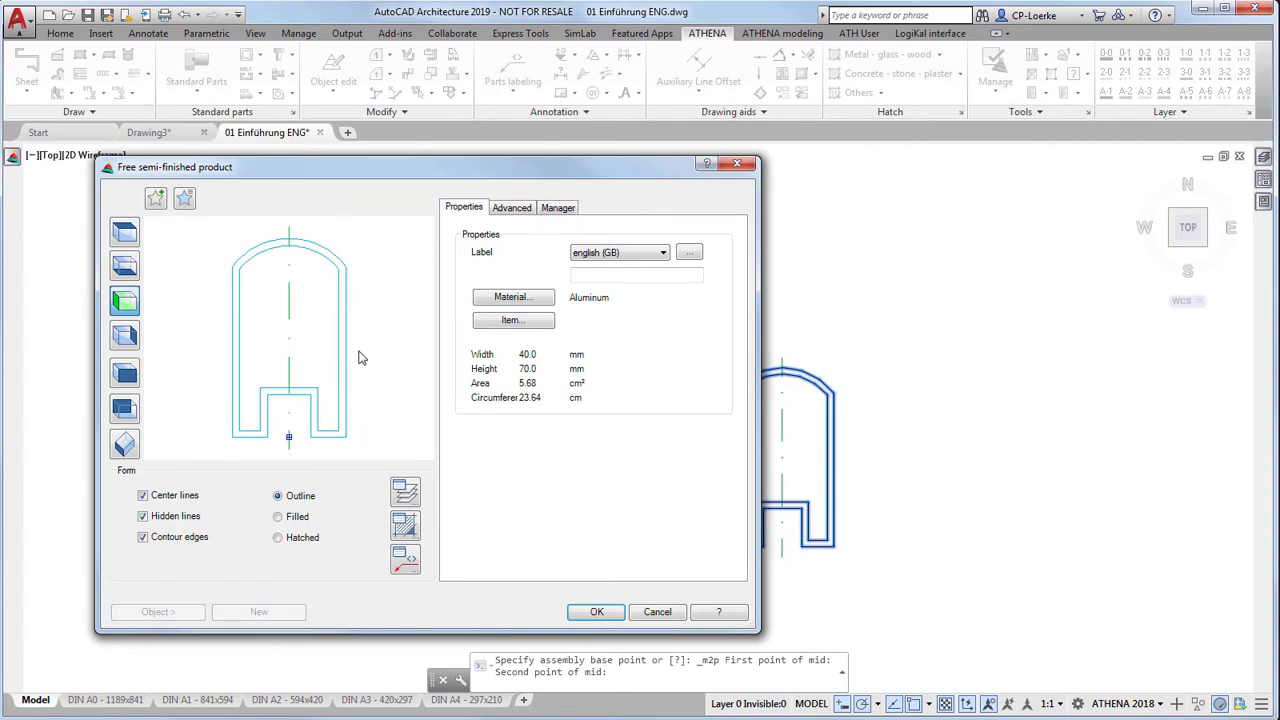
Set the free semi-finished product's material to Plastic
click(521, 299)
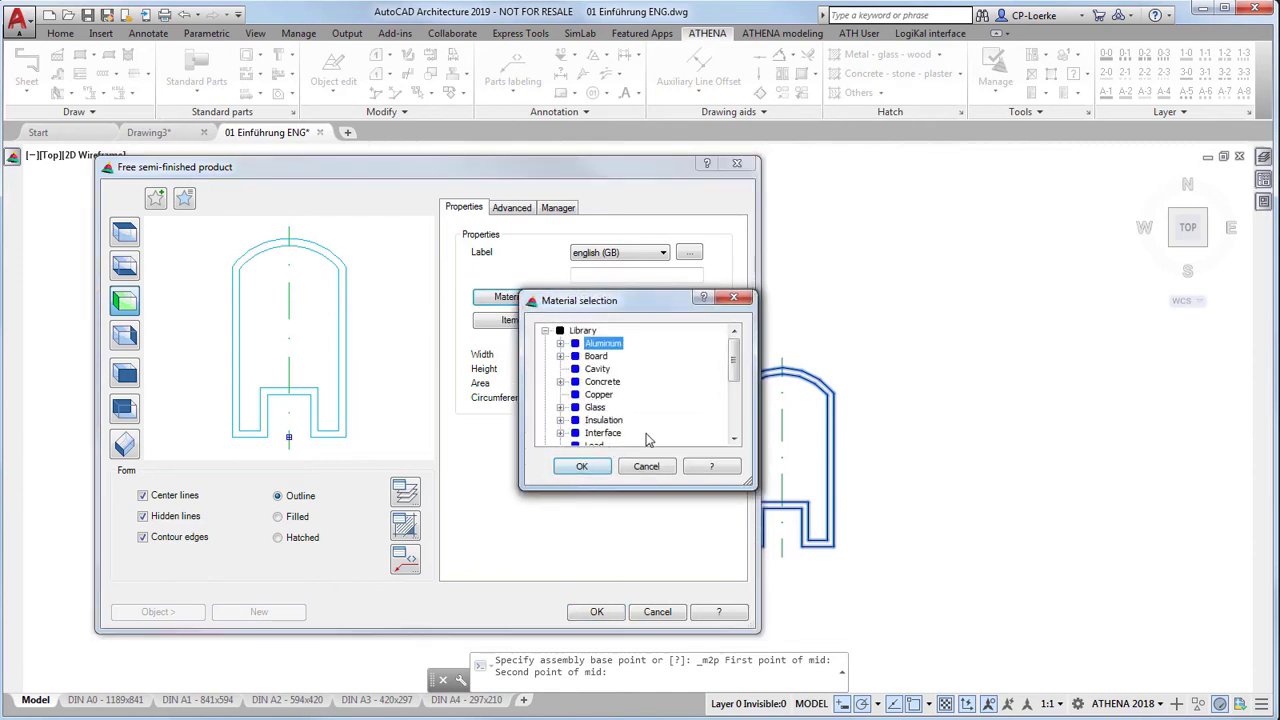
scroll(649, 400, down, 4)
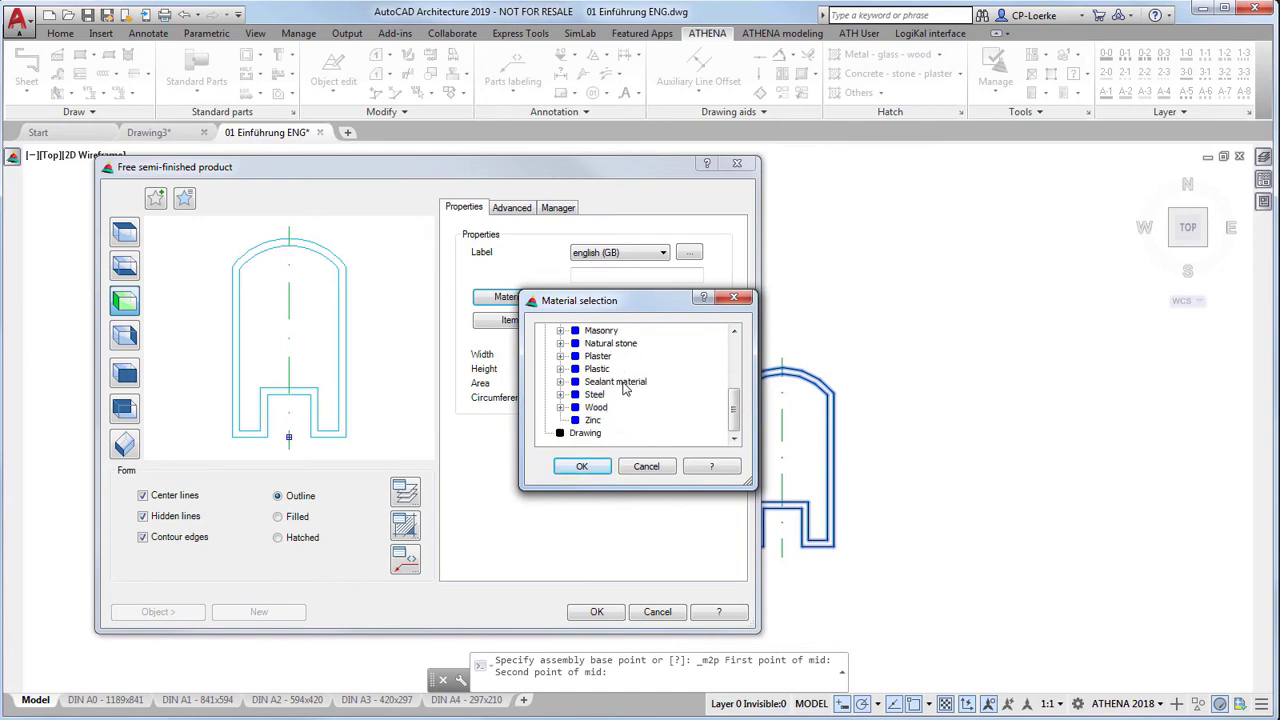
click(583, 467)
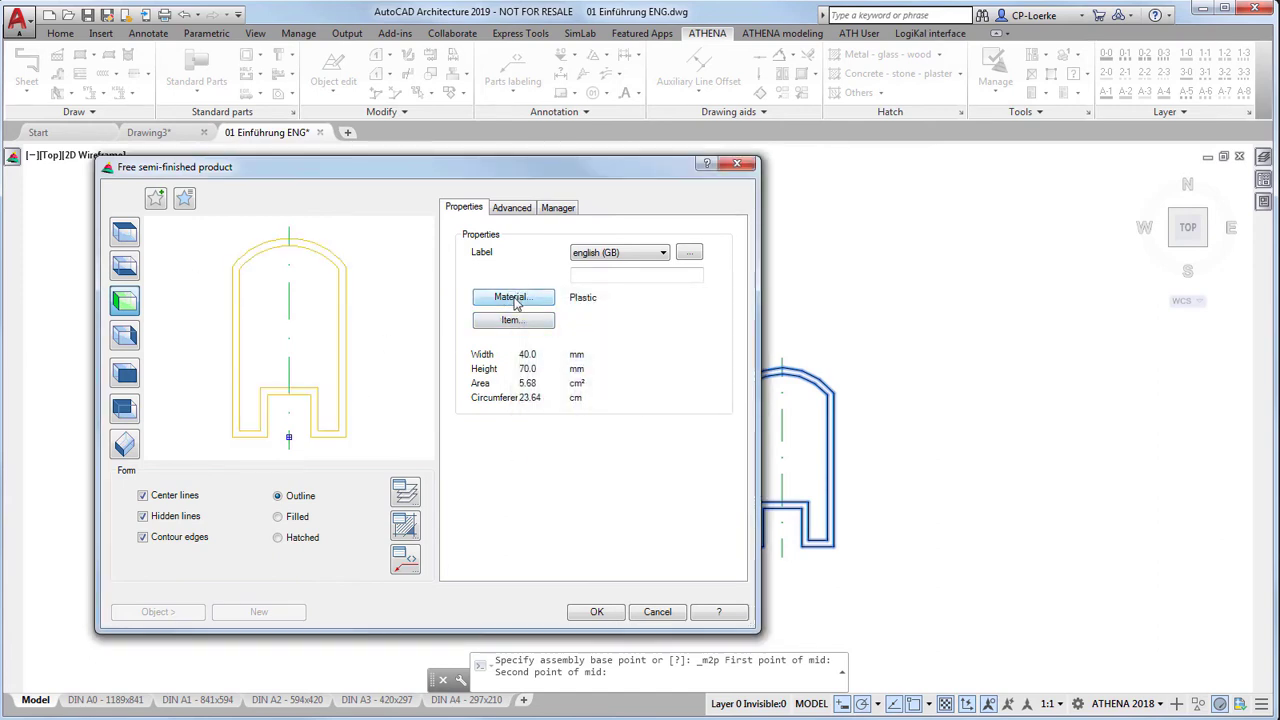
Set the material to Aluminum and finish defining the arched profile as a free semi-finished product
click(514, 299)
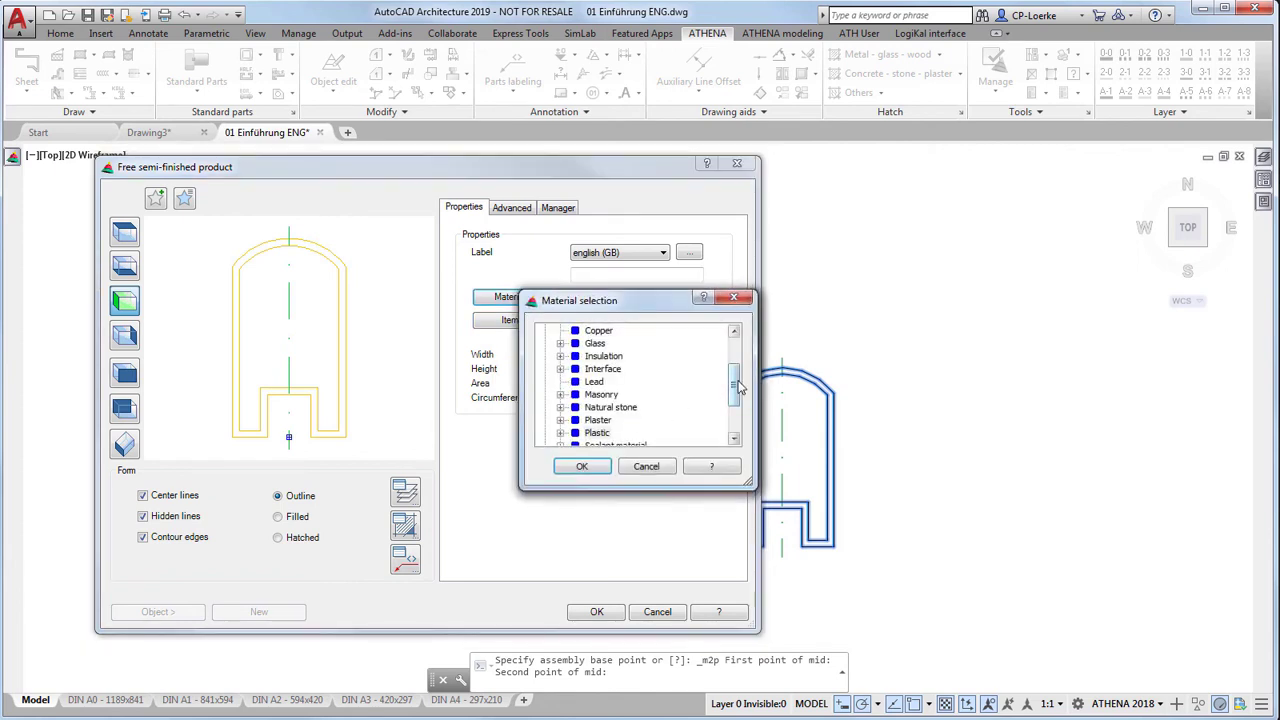
drag(738, 388, 740, 326)
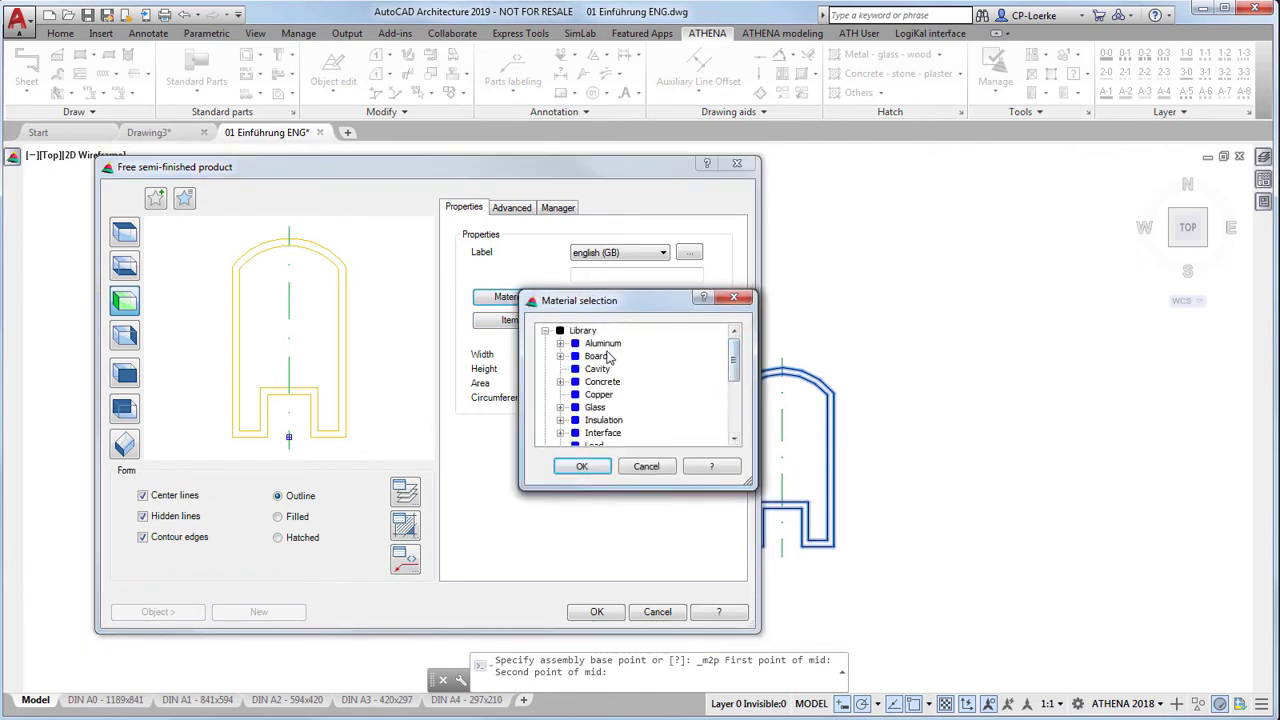
click(589, 472)
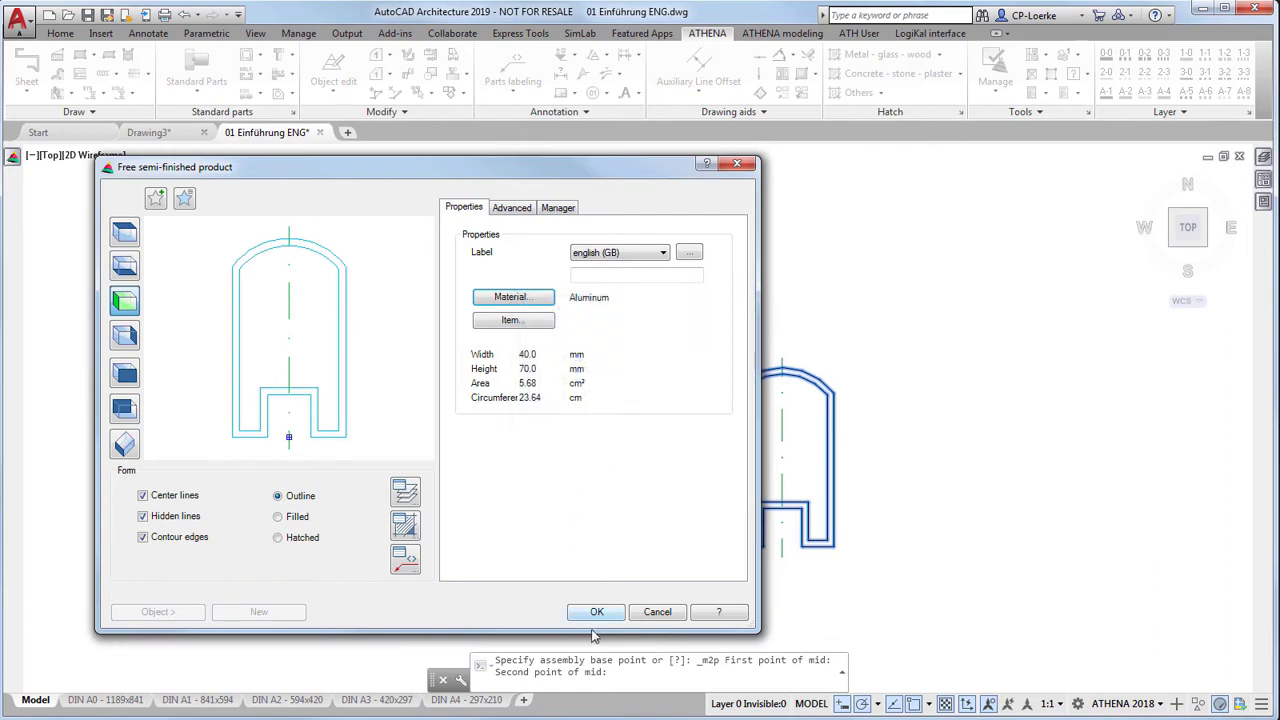
click(596, 611)
Draw the free semi-finished product in top view along a horizontal two-point axis above the arched section, keeping the default bar orientation
scroll(640, 420, down, 2)
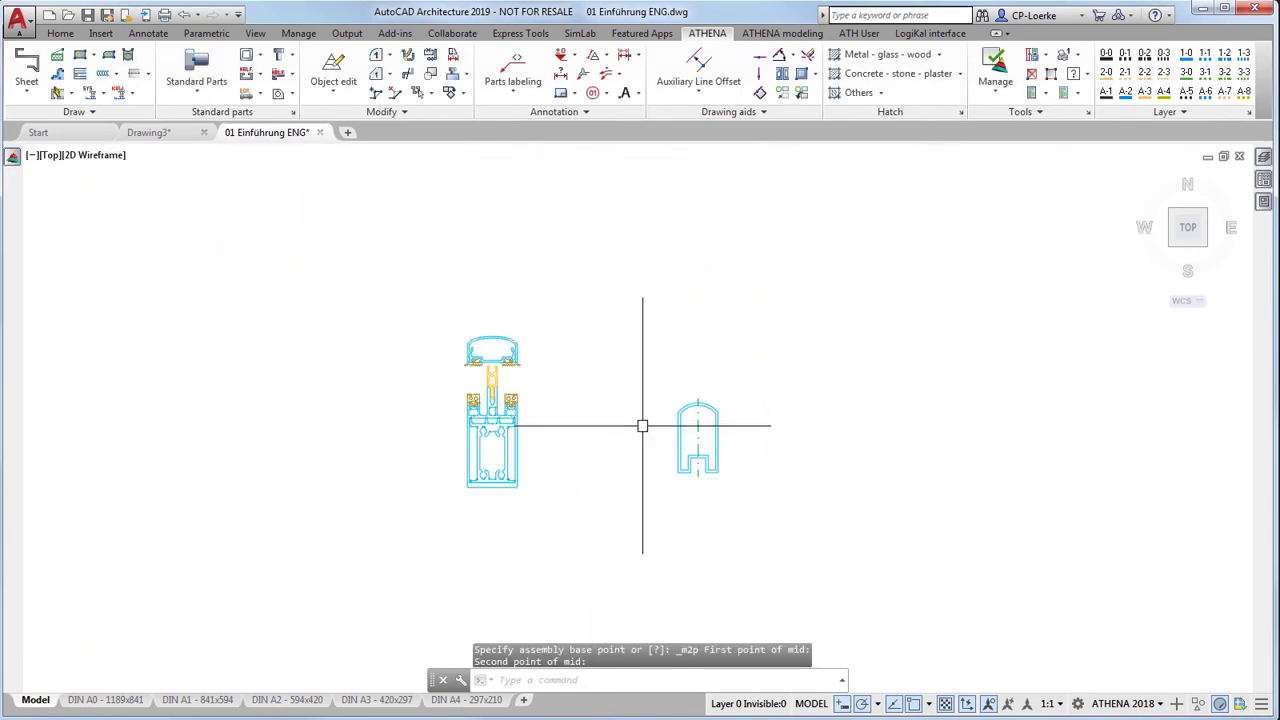
scroll(657, 449, up, 2)
scroll(669, 375, up, 2)
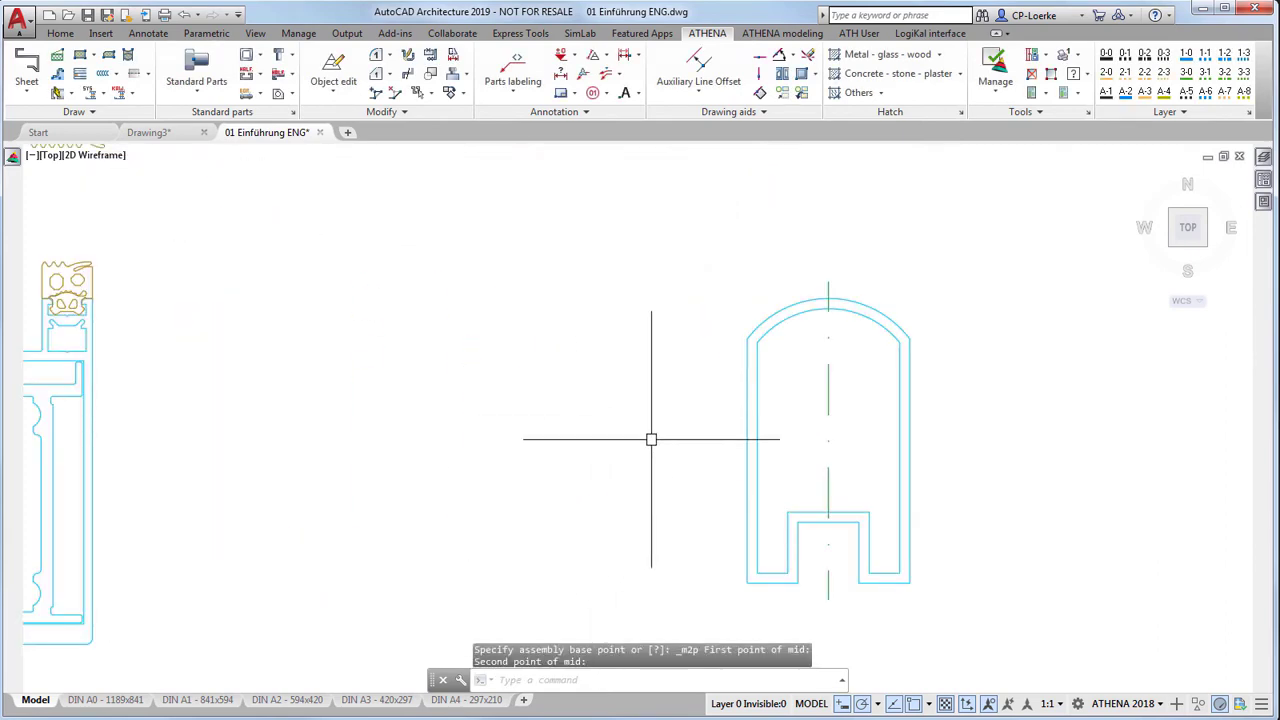
middle_drag(591, 426, 714, 391)
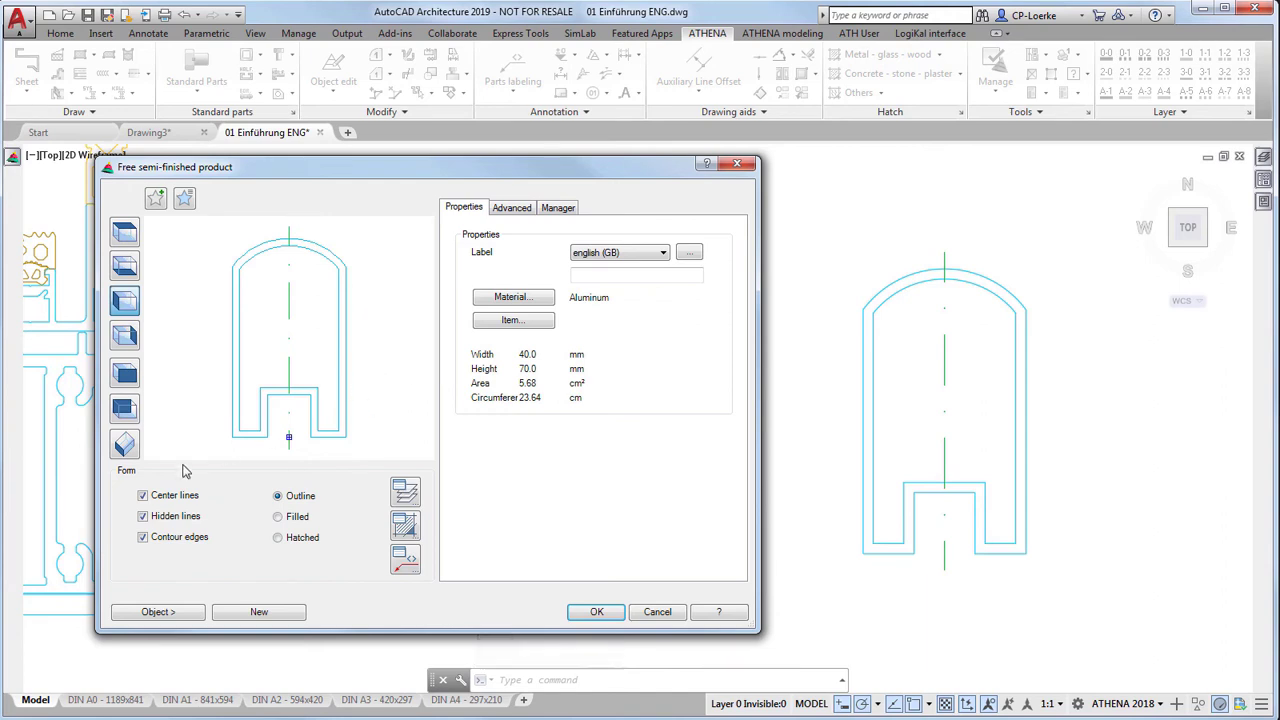
click(125, 236)
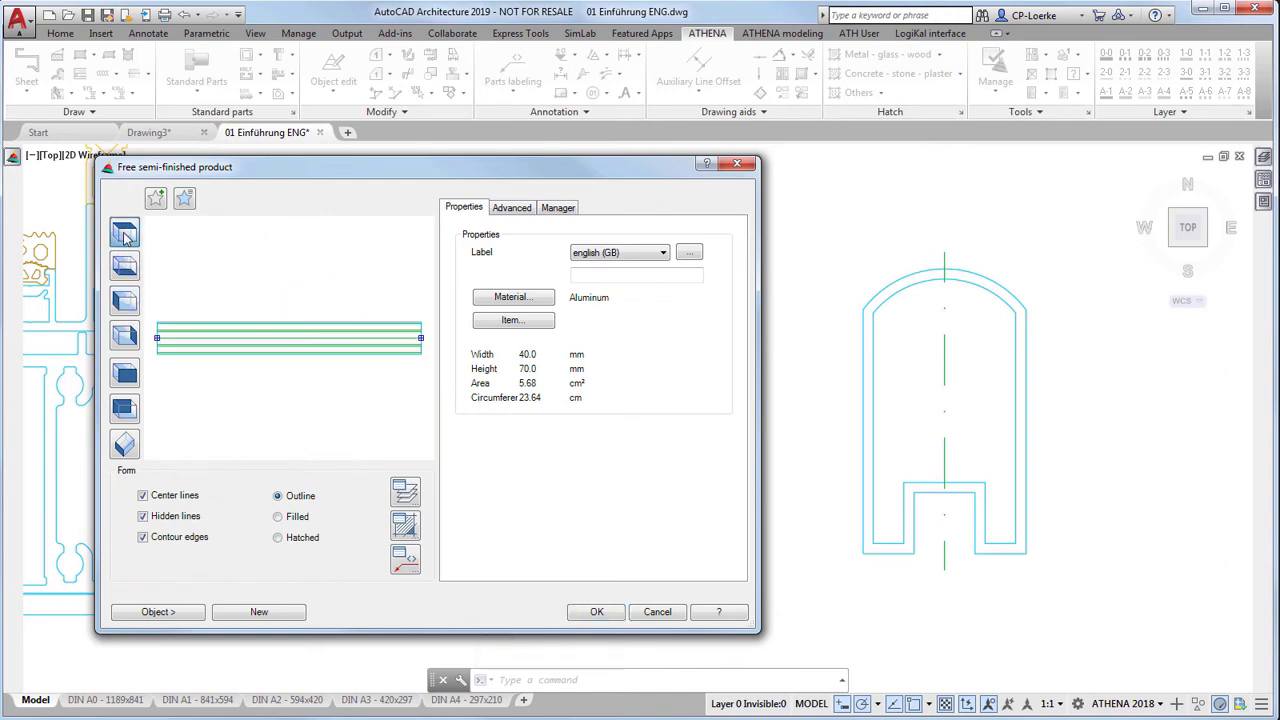
click(594, 614)
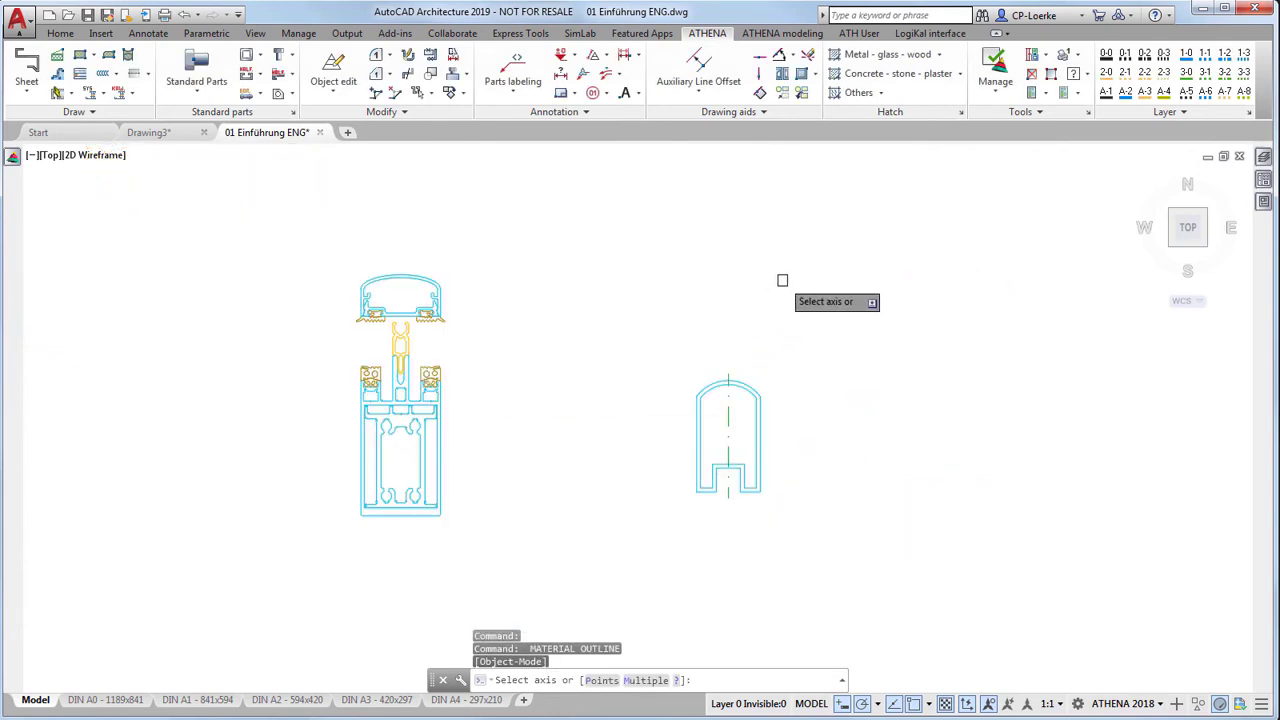
key(Return)
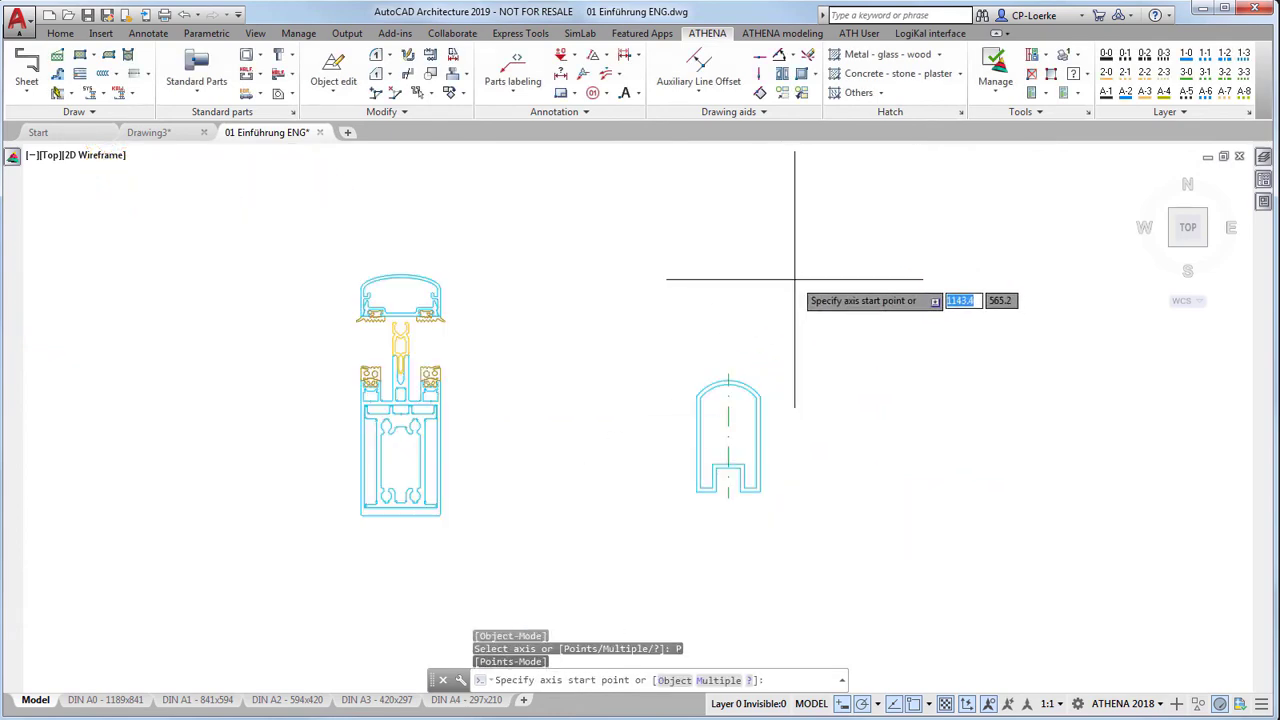
click(831, 289)
click(641, 289)
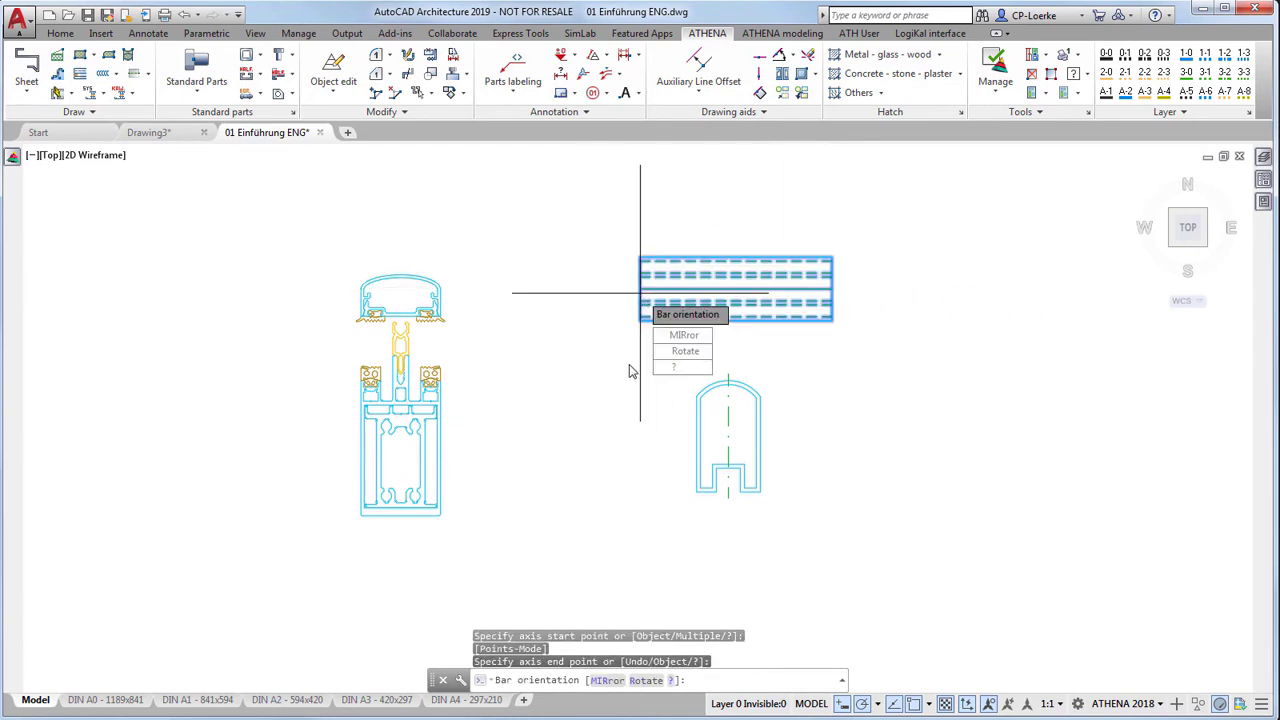
key(Return)
Draw a second top-view bar vertically downward from the left end of the horizontal bar's axis, then end the command
click(640, 289)
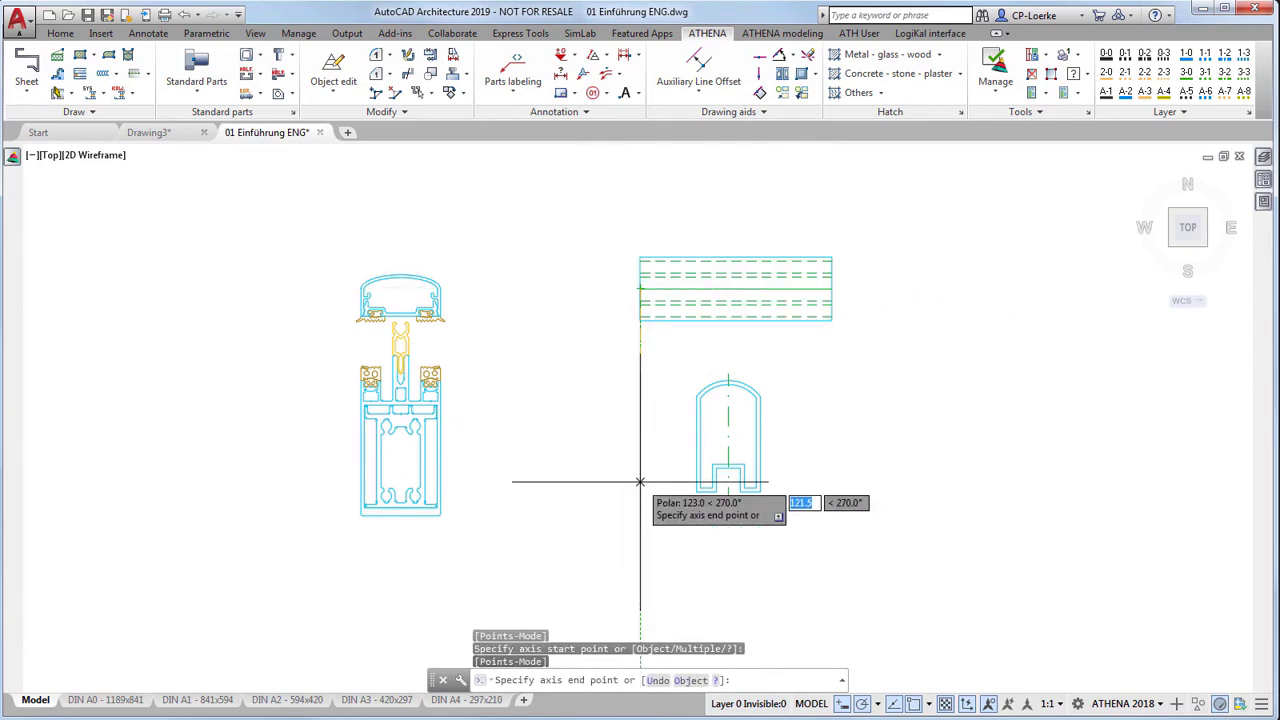
click(640, 607)
key(Return)
key(Escape)
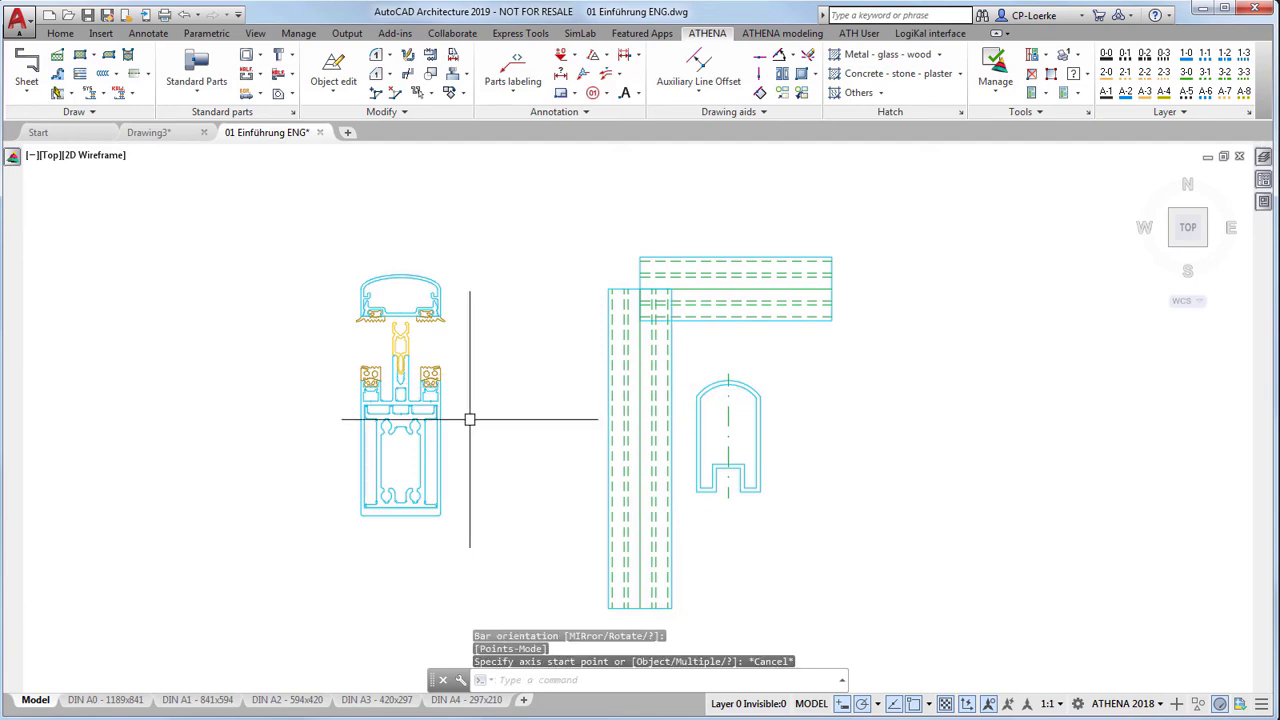
Draw the free semi-finished product as a 3D bar from the vertical bar's lower axis end diagonally down to the right
mouse_move(469, 419)
middle_down()
mouse_move(429, 363)
mouse_move(346, 334)
middle_up()
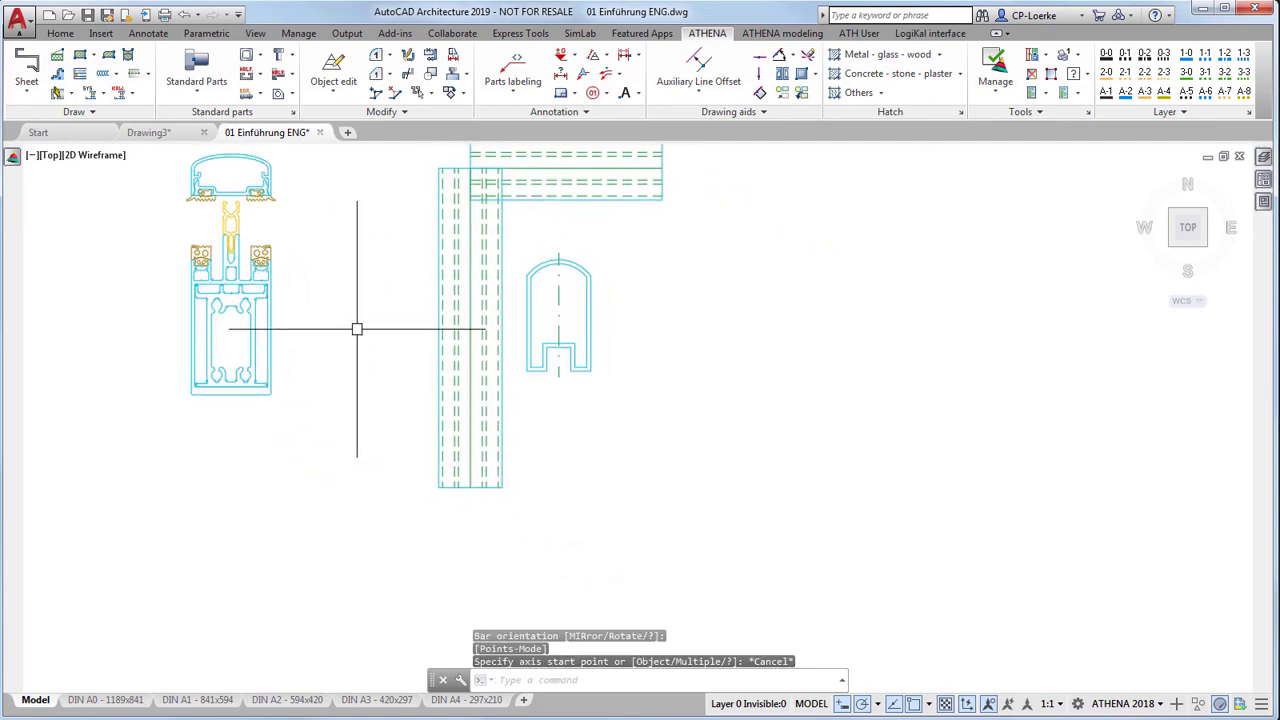
click(279, 92)
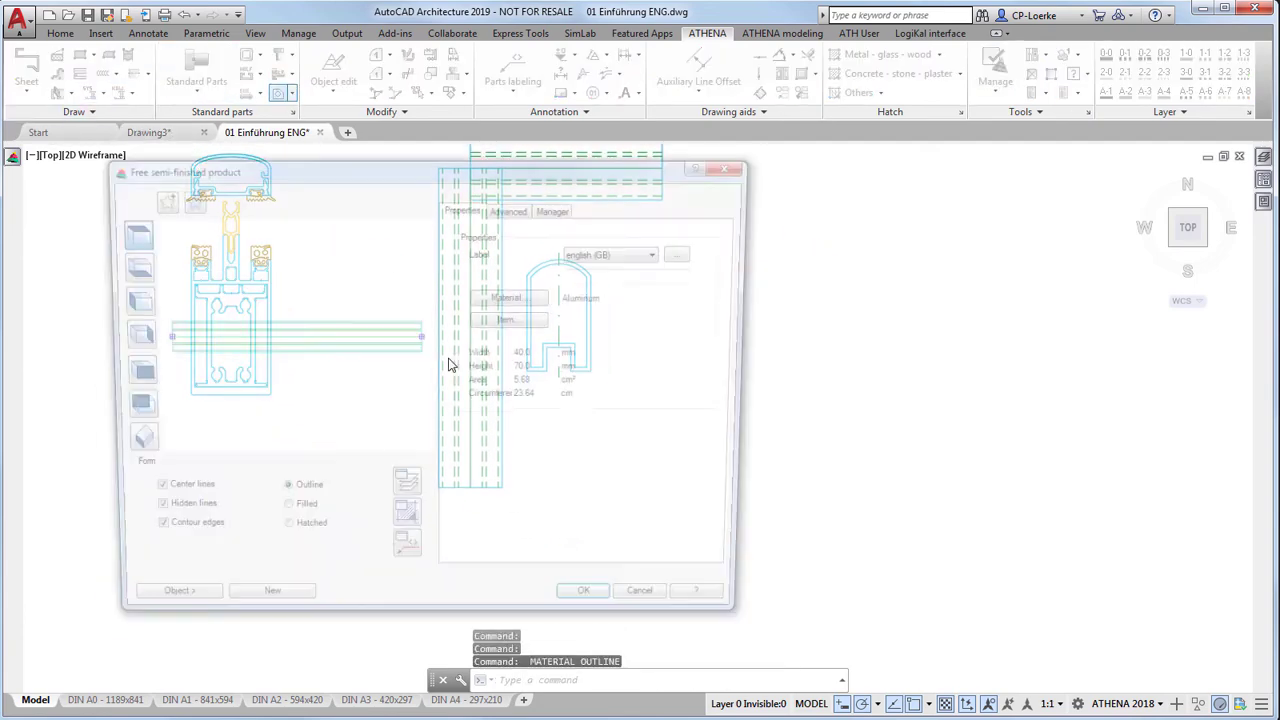
click(124, 452)
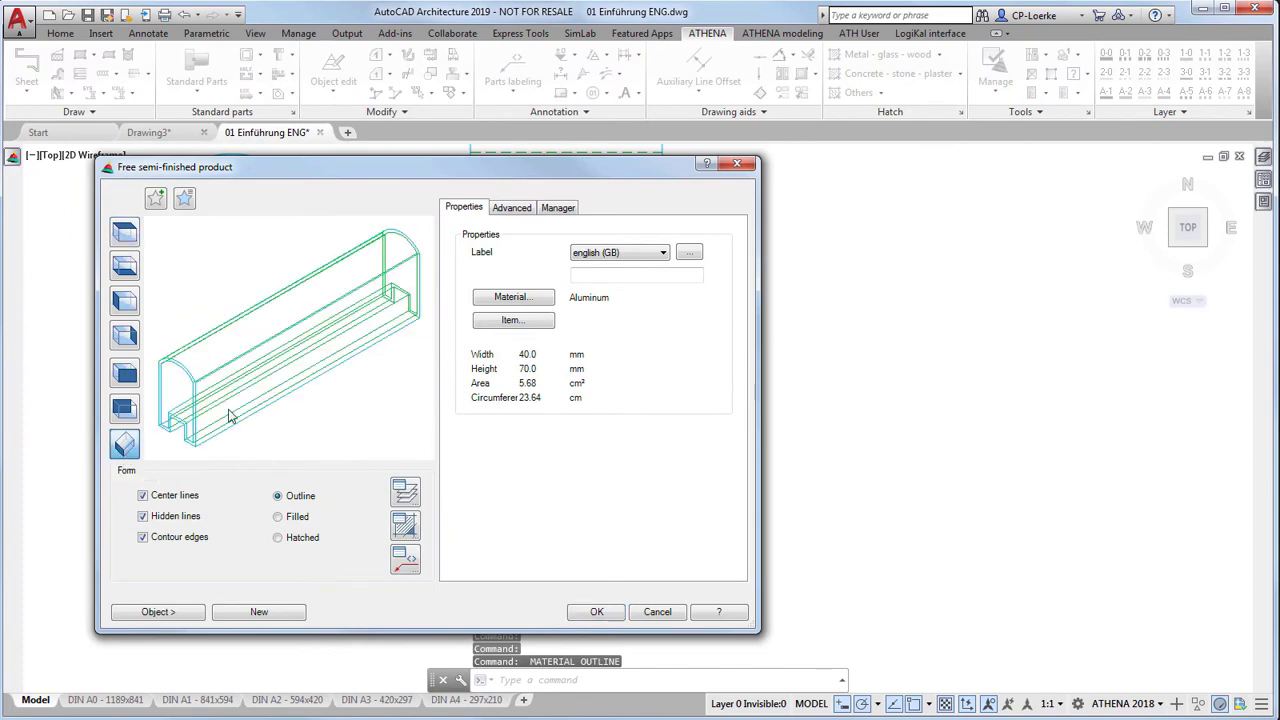
click(597, 611)
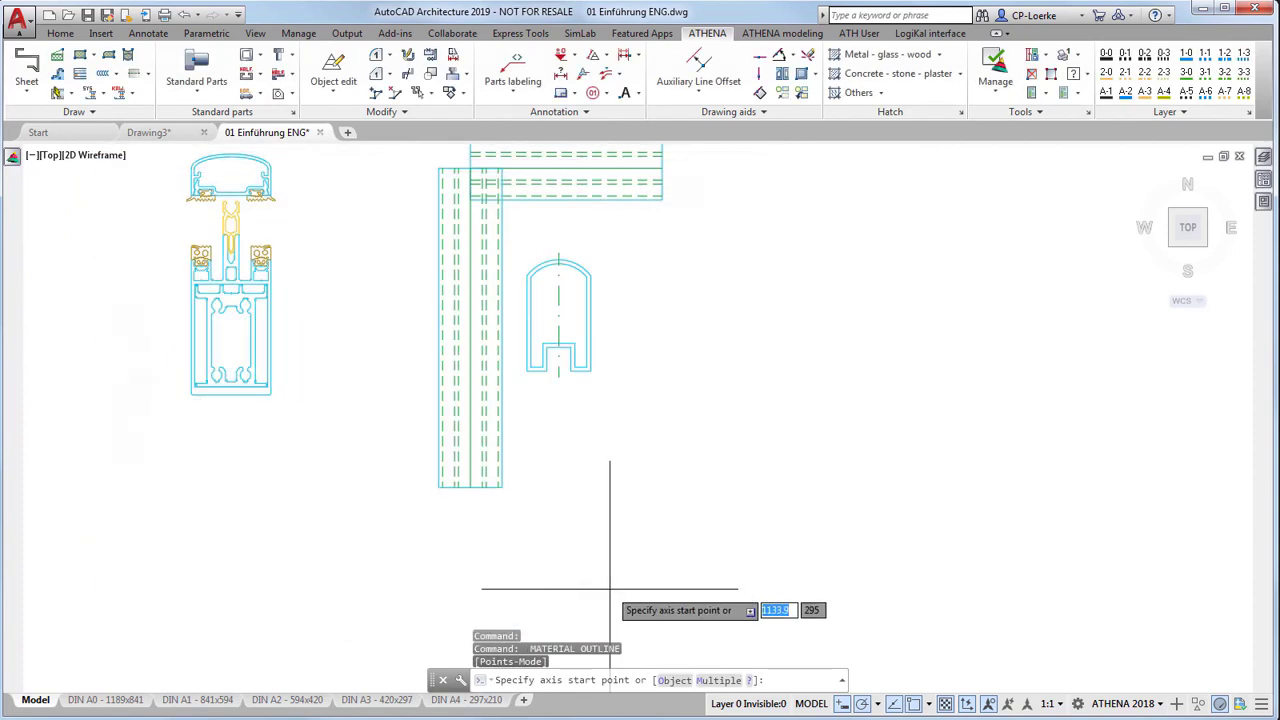
click(470, 487)
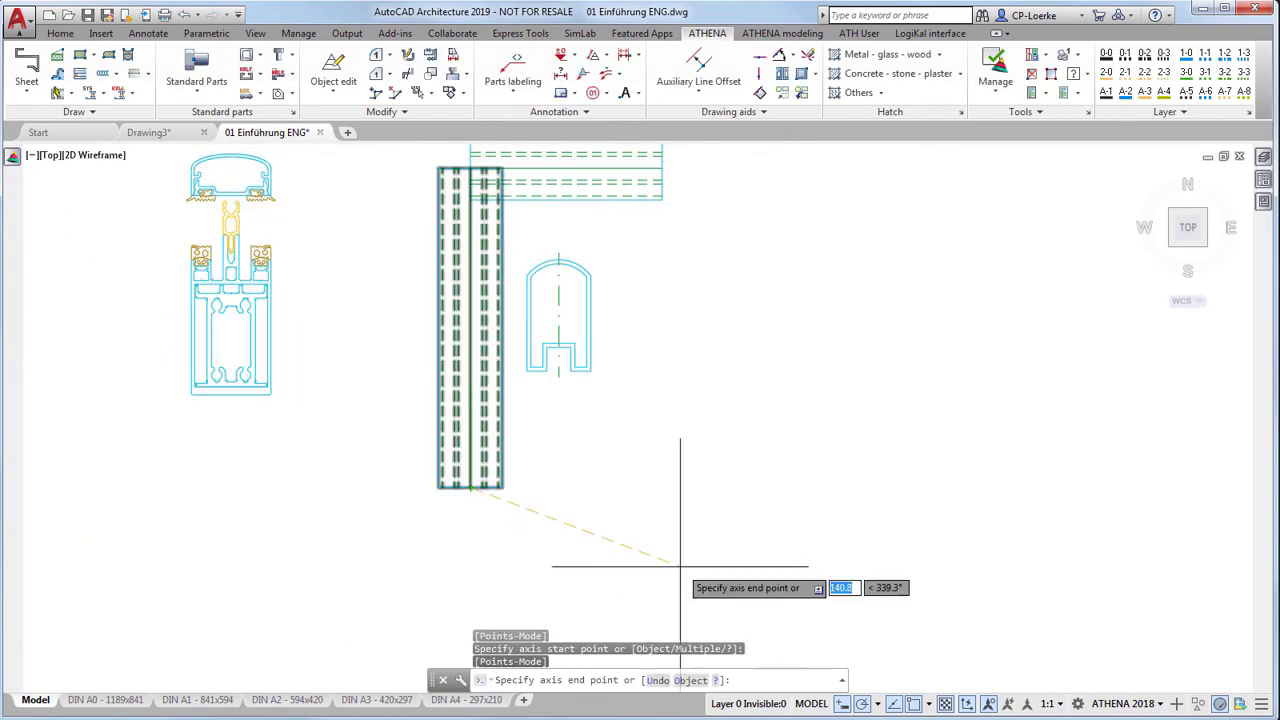
click(650, 591)
key(Return)
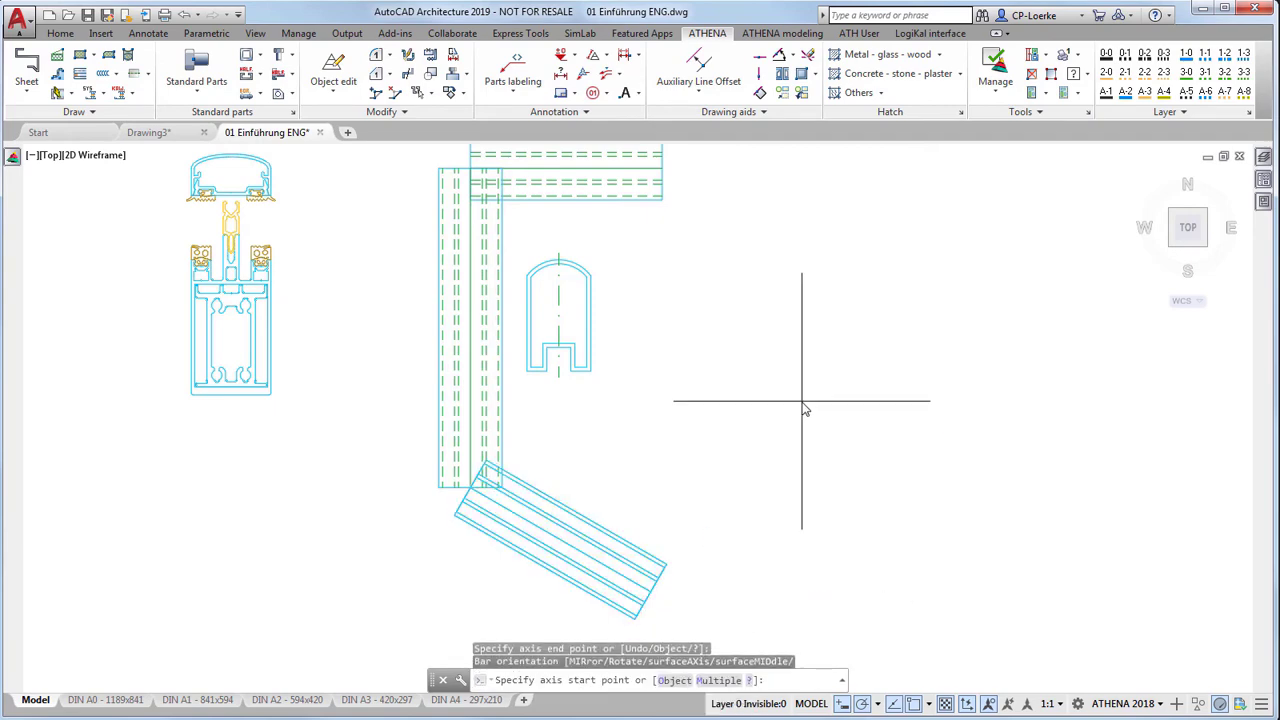
key(Escape)
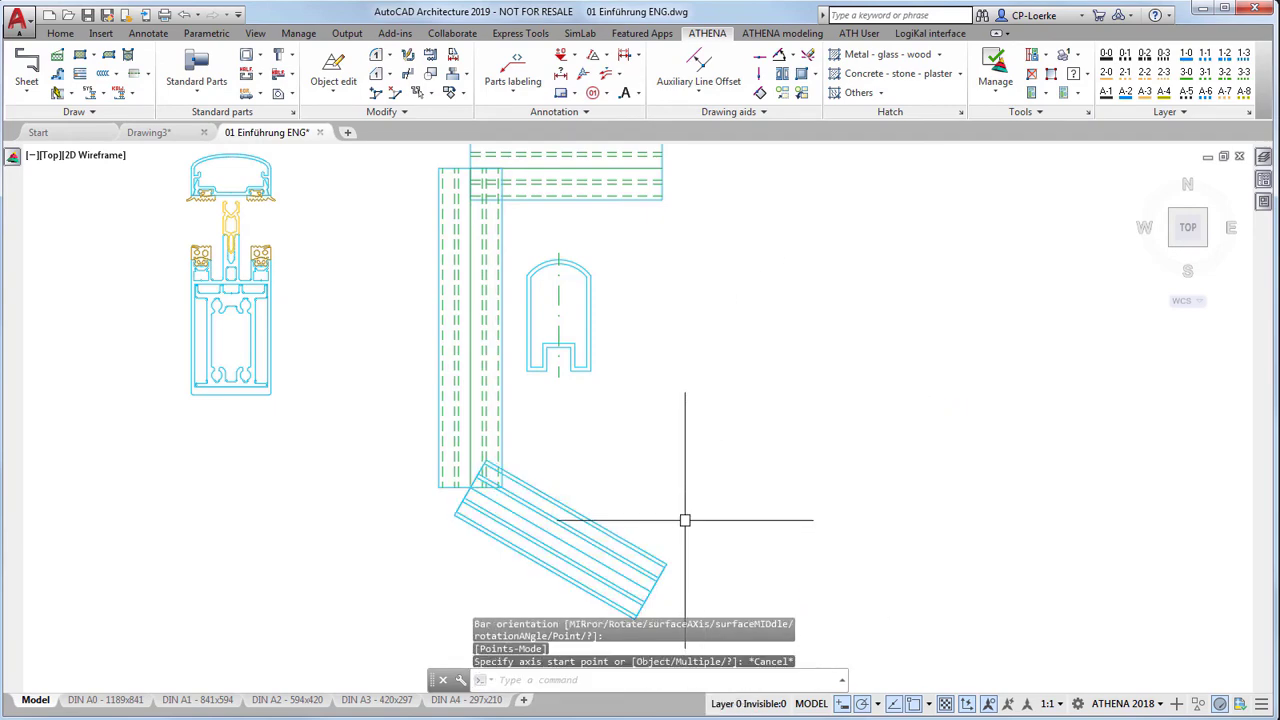
Tilt the model into an oblique 3D view and apply the Conceptual visual style
shift+middle_drag(690, 533, 691, 323)
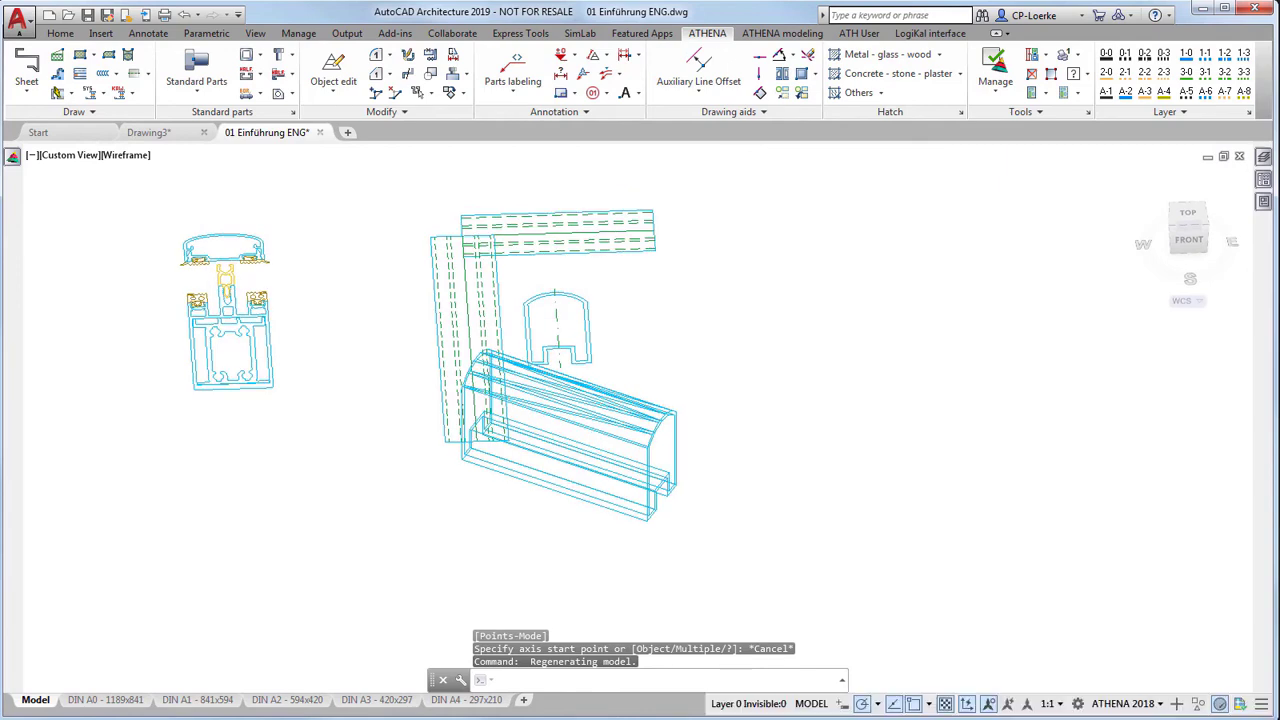
click(140, 155)
click(200, 214)
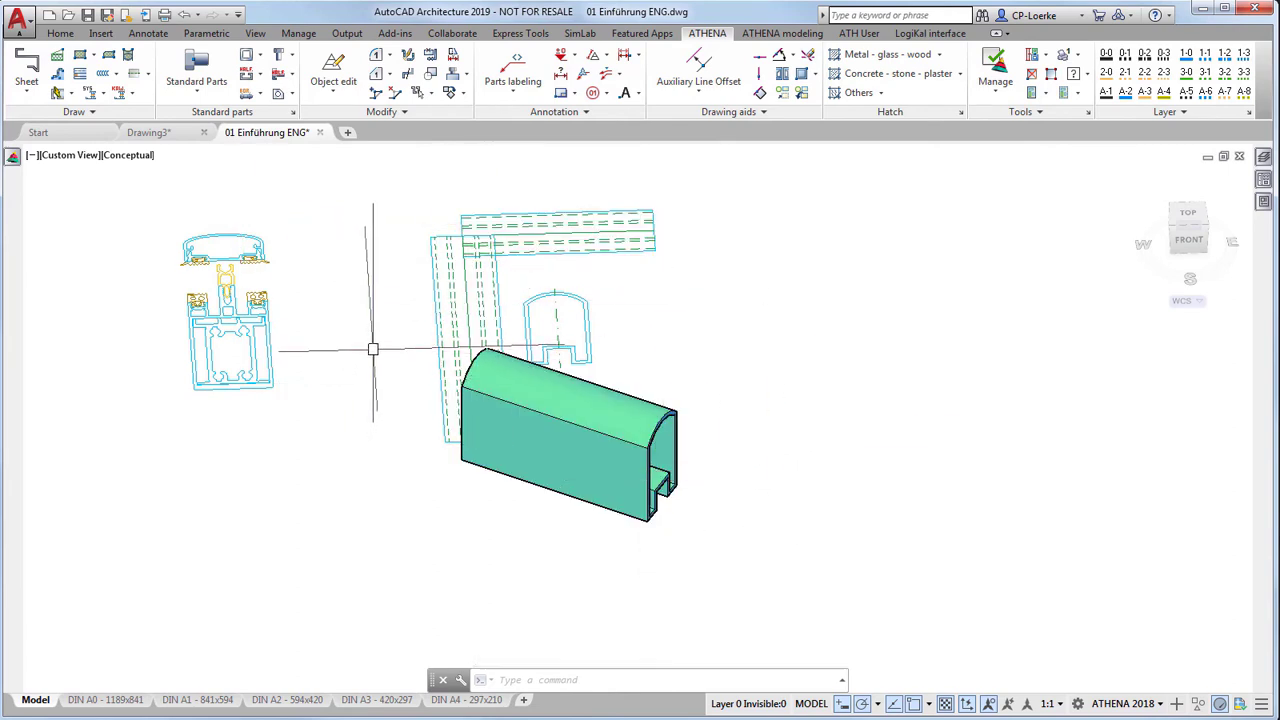
Convert the horizontal and vertical top-view bars into solid bodies with the Object to solid body command
click(795, 35)
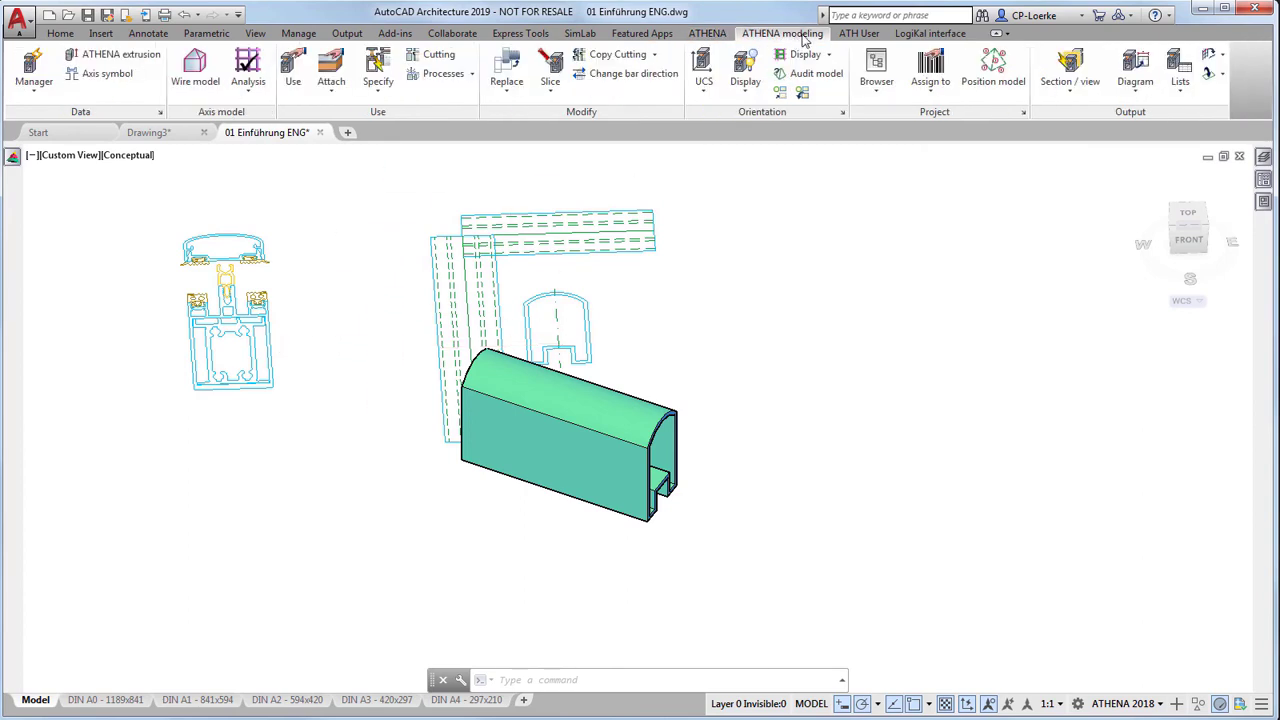
click(511, 95)
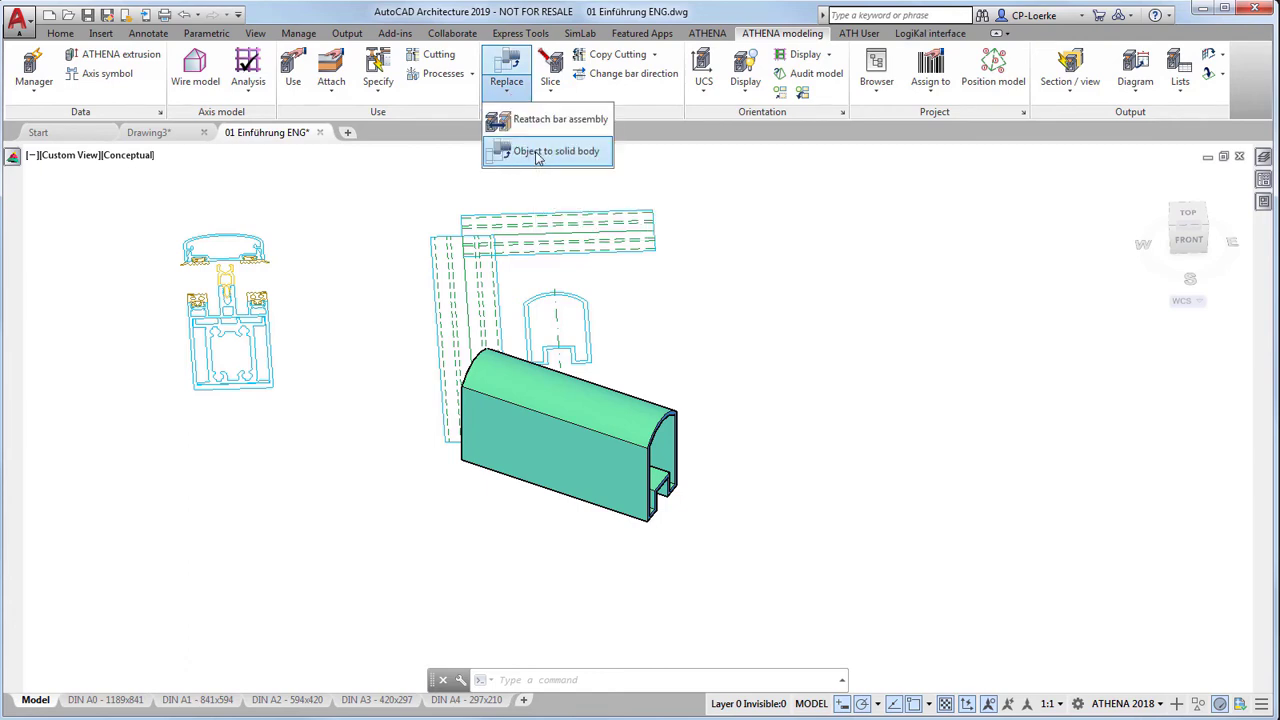
click(537, 153)
click(548, 220)
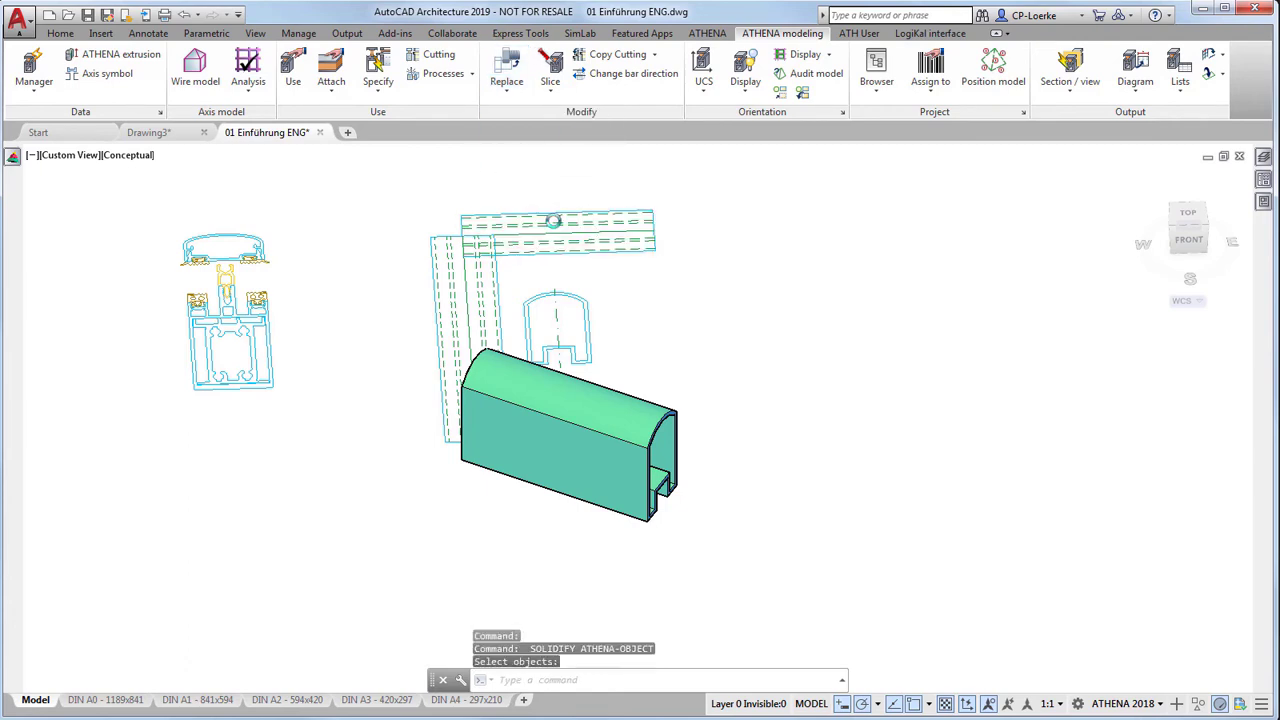
click(462, 345)
key(Return)
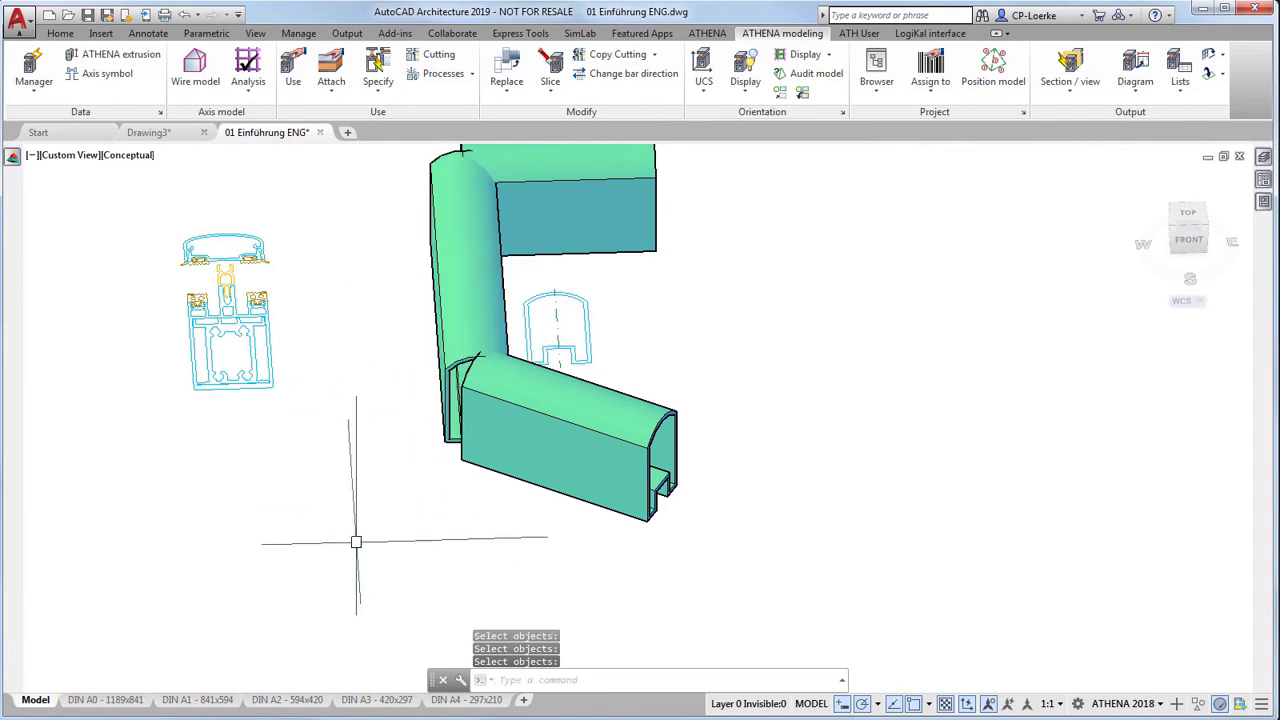
Cut the diagonal bar against the adjoining middle bar with a Mitered joint, applying the cut mutually to both bars
middle_drag(370, 471, 285, 548)
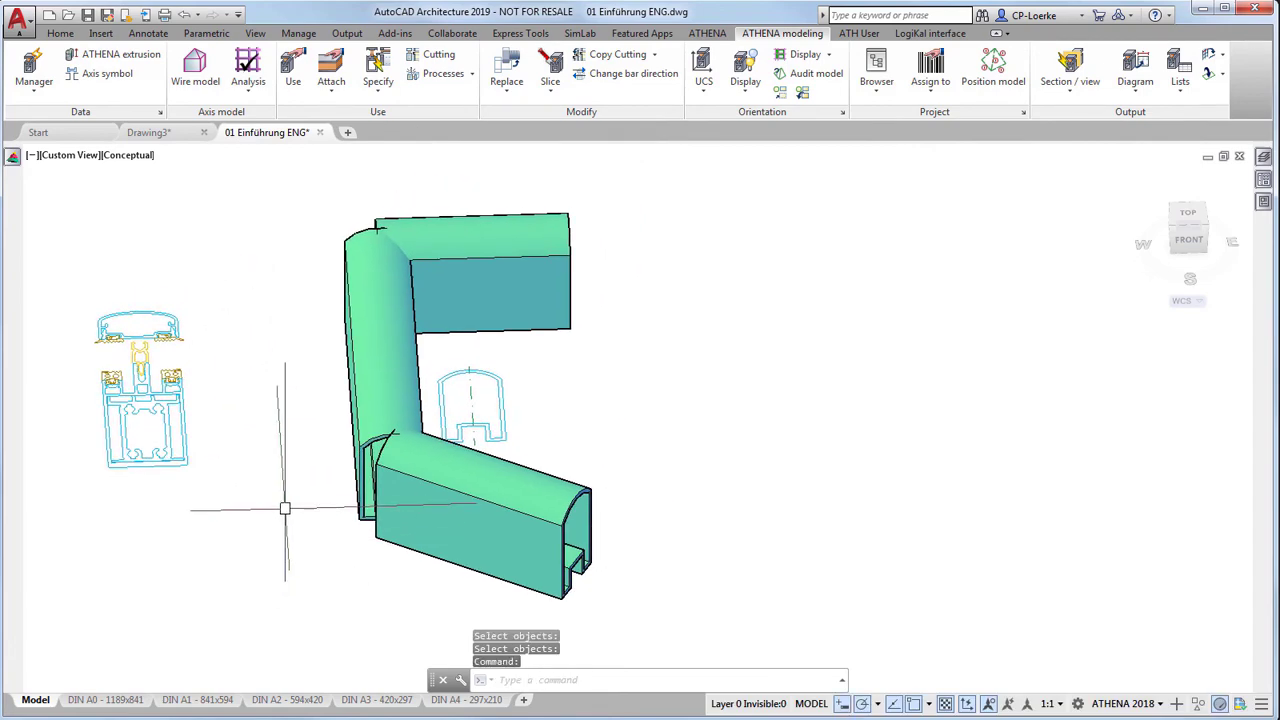
shift+middle_drag(289, 498, 380, 526)
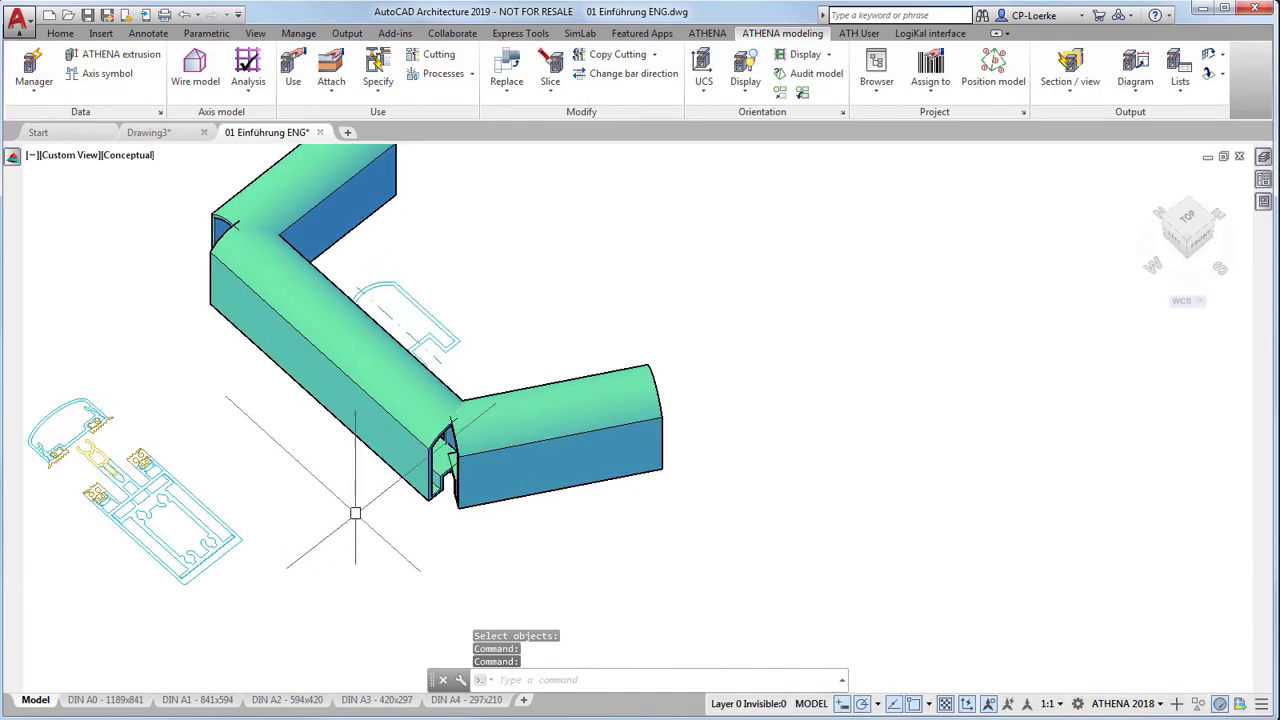
middle_drag(543, 155, 633, 218)
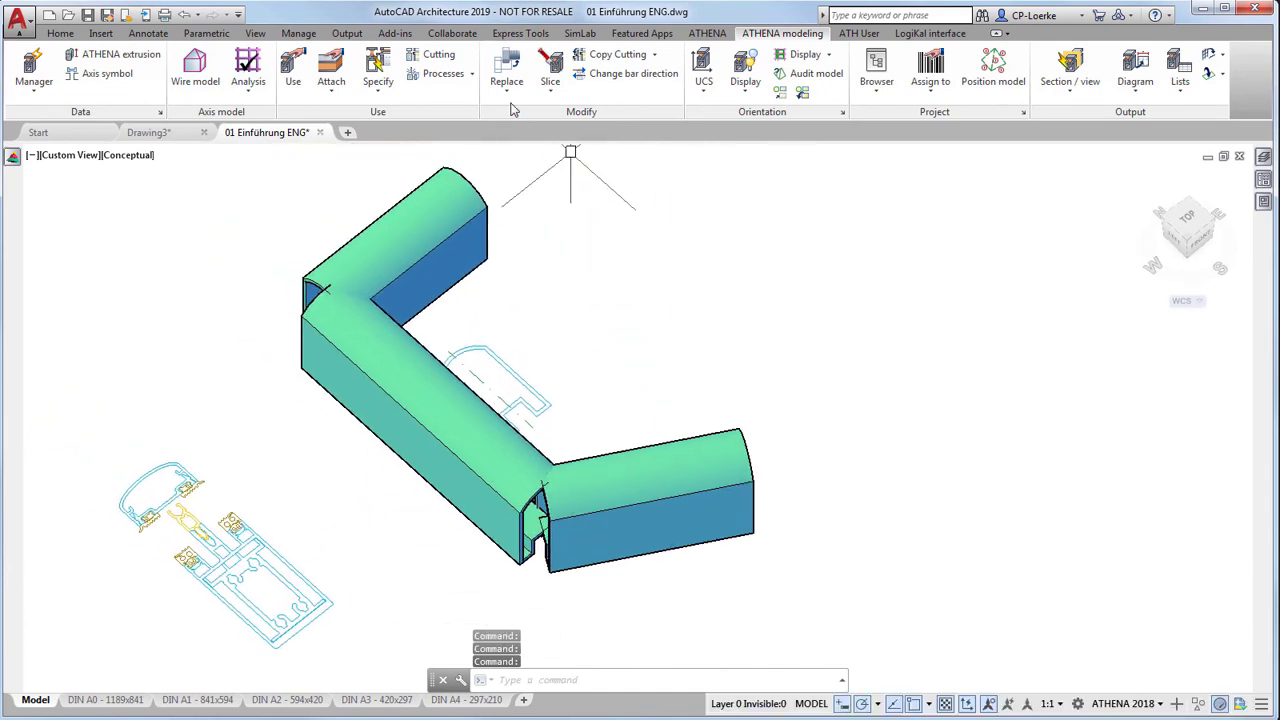
click(440, 54)
click(715, 465)
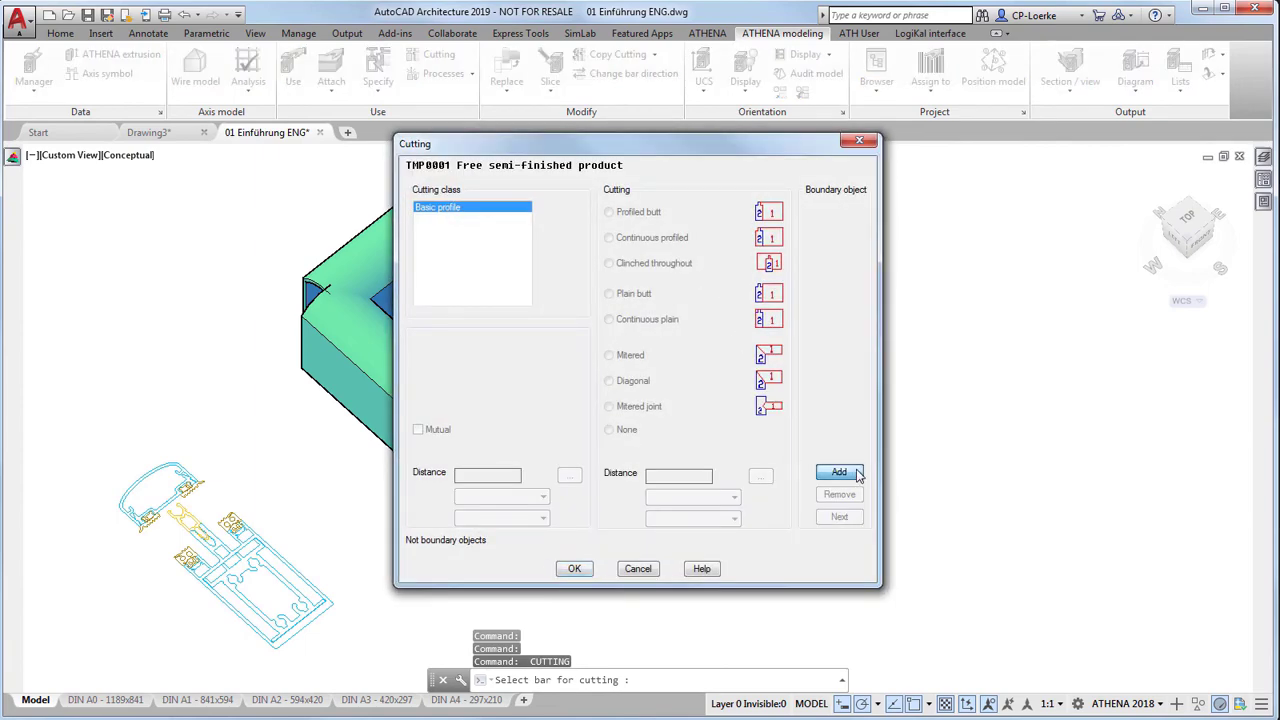
click(838, 472)
click(503, 482)
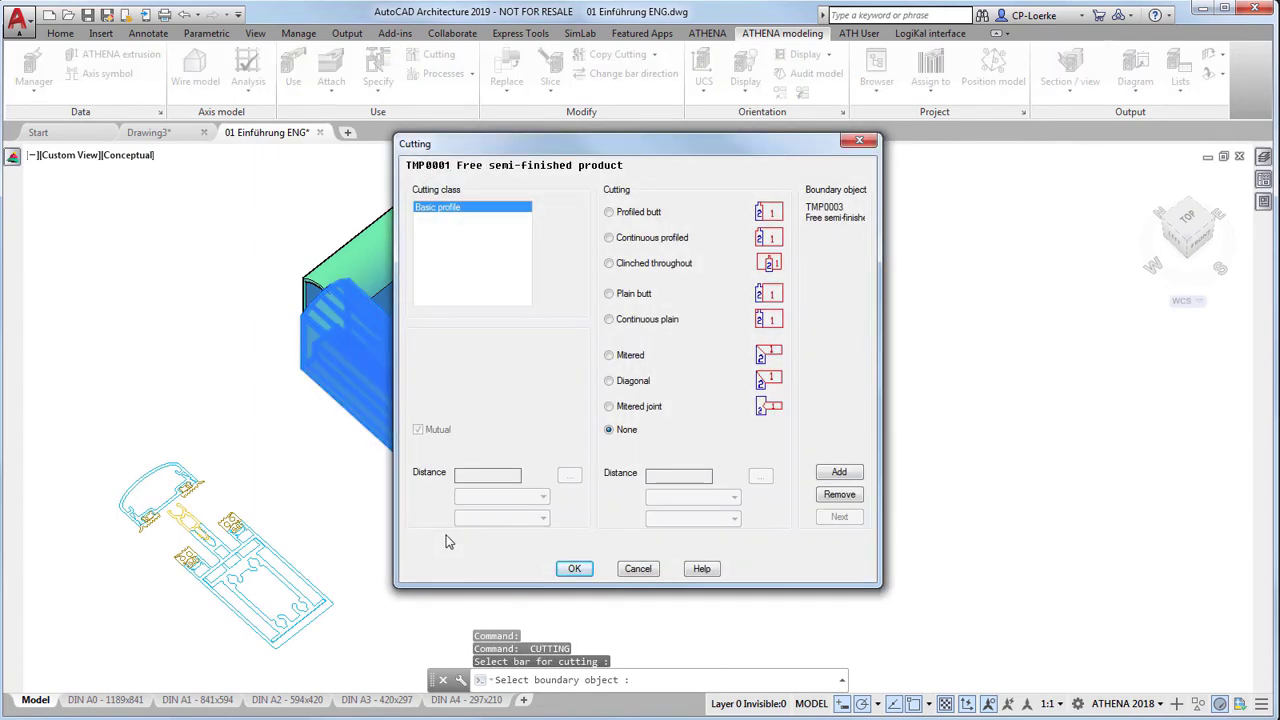
click(629, 357)
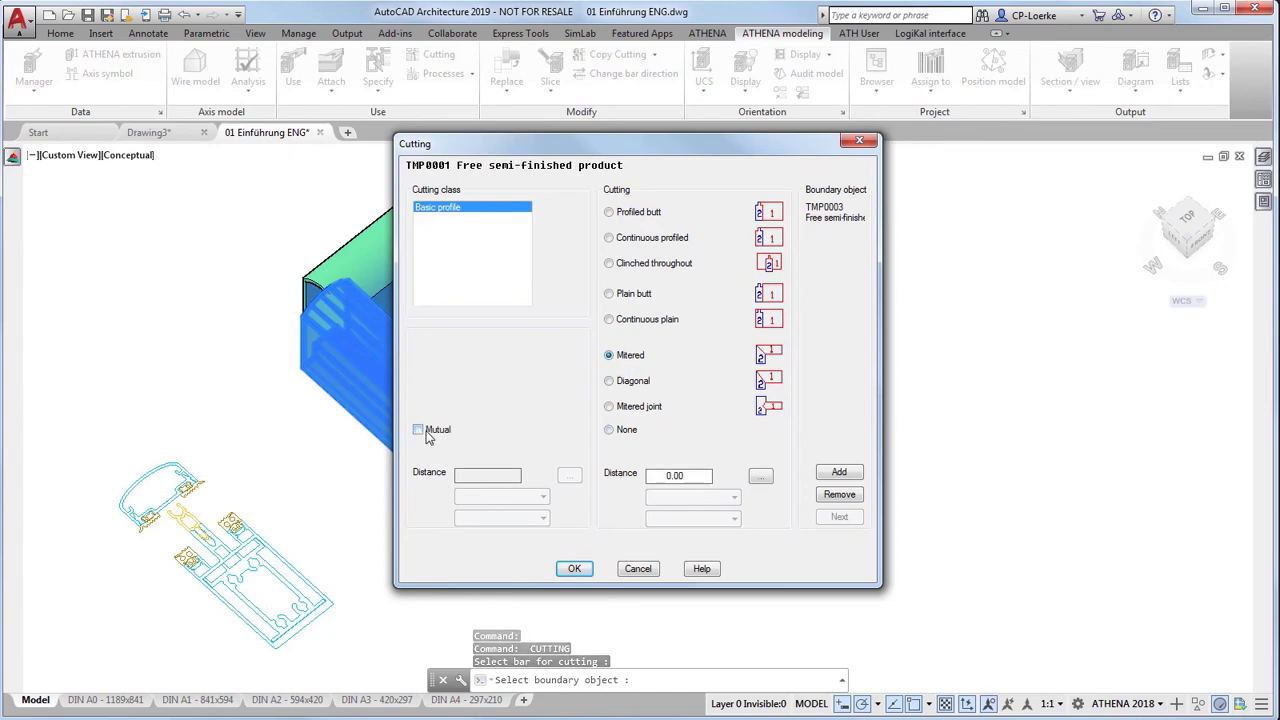
click(426, 435)
click(574, 568)
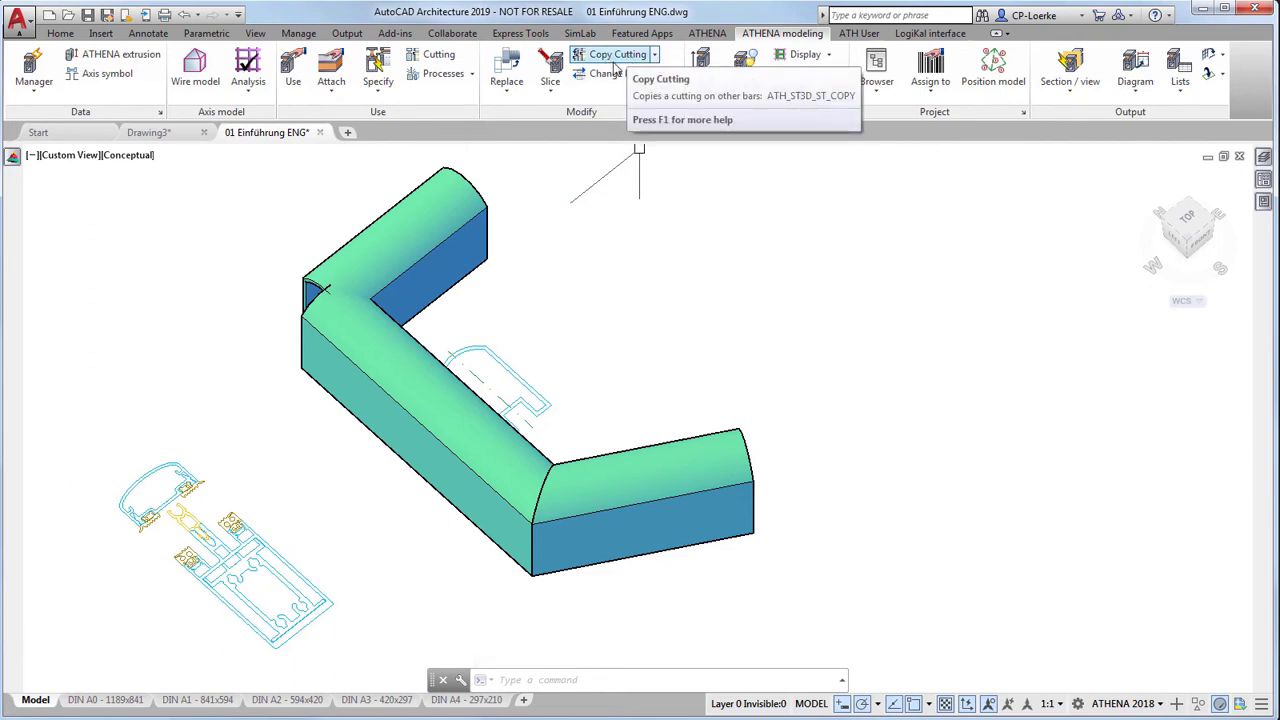
Copy the mitered cutting from the middle bar to the open corner between the other two bars
click(618, 58)
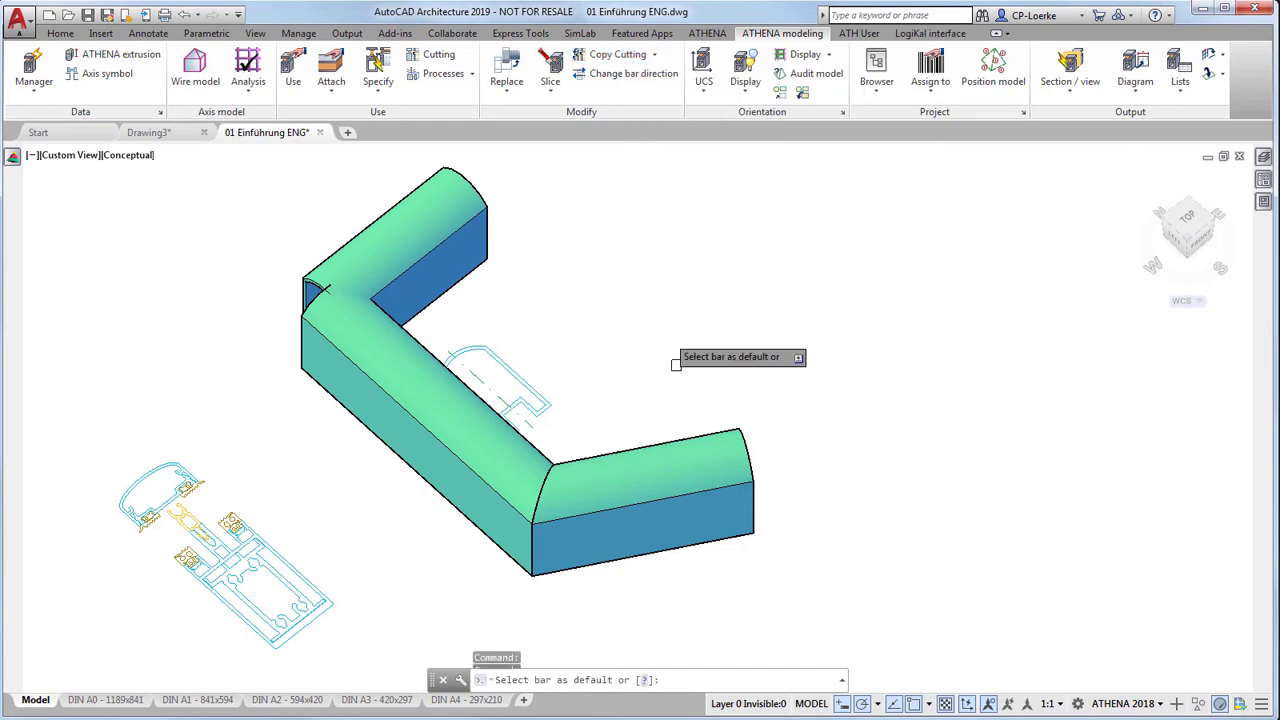
click(554, 485)
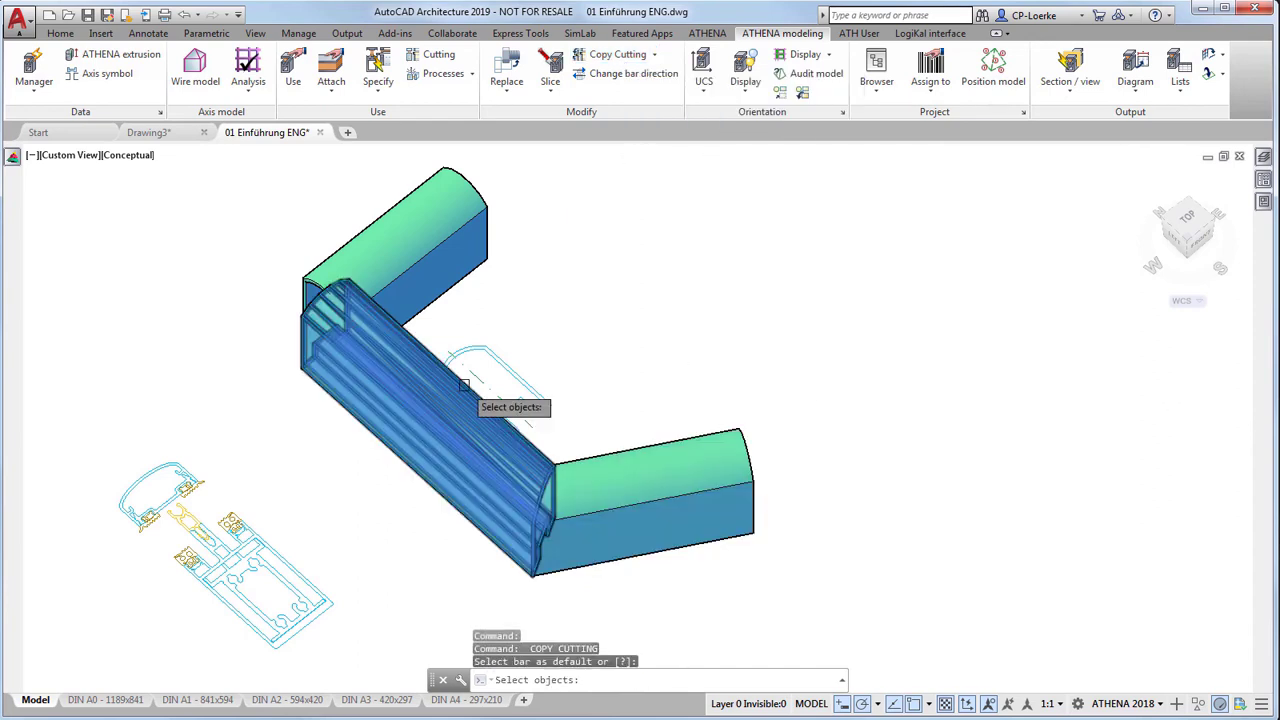
click(314, 222)
click(268, 340)
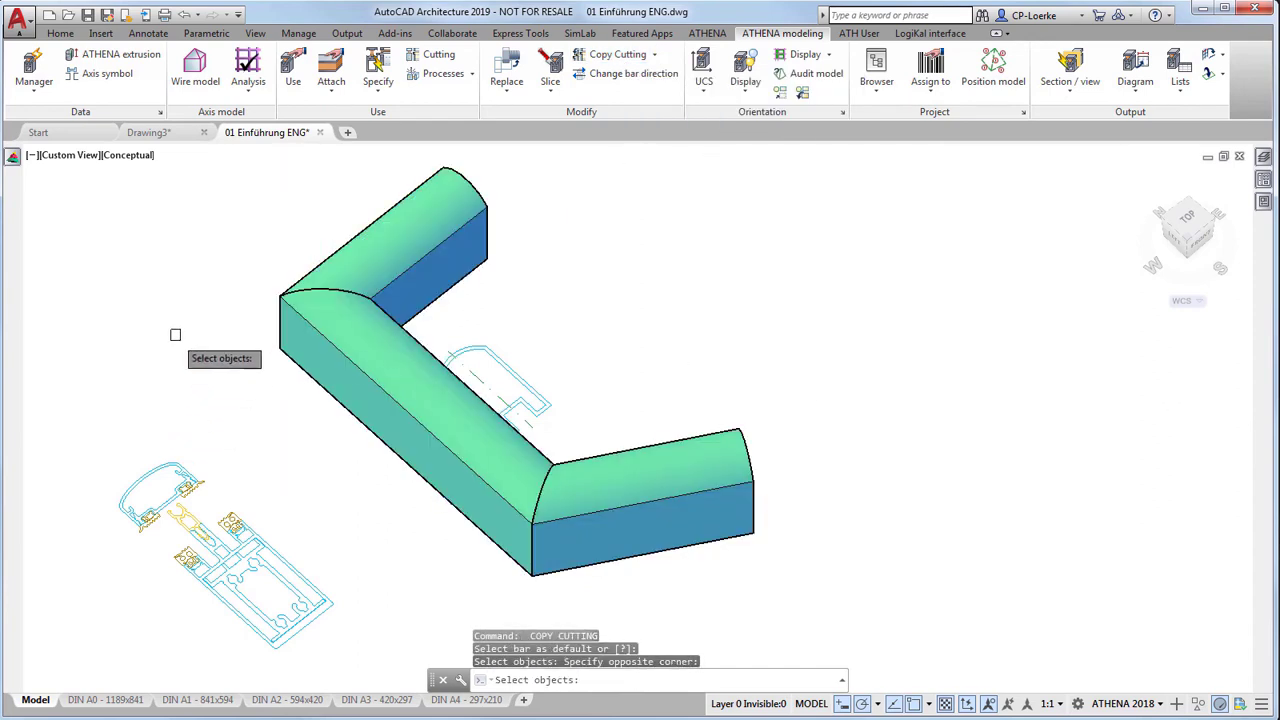
key(Return)
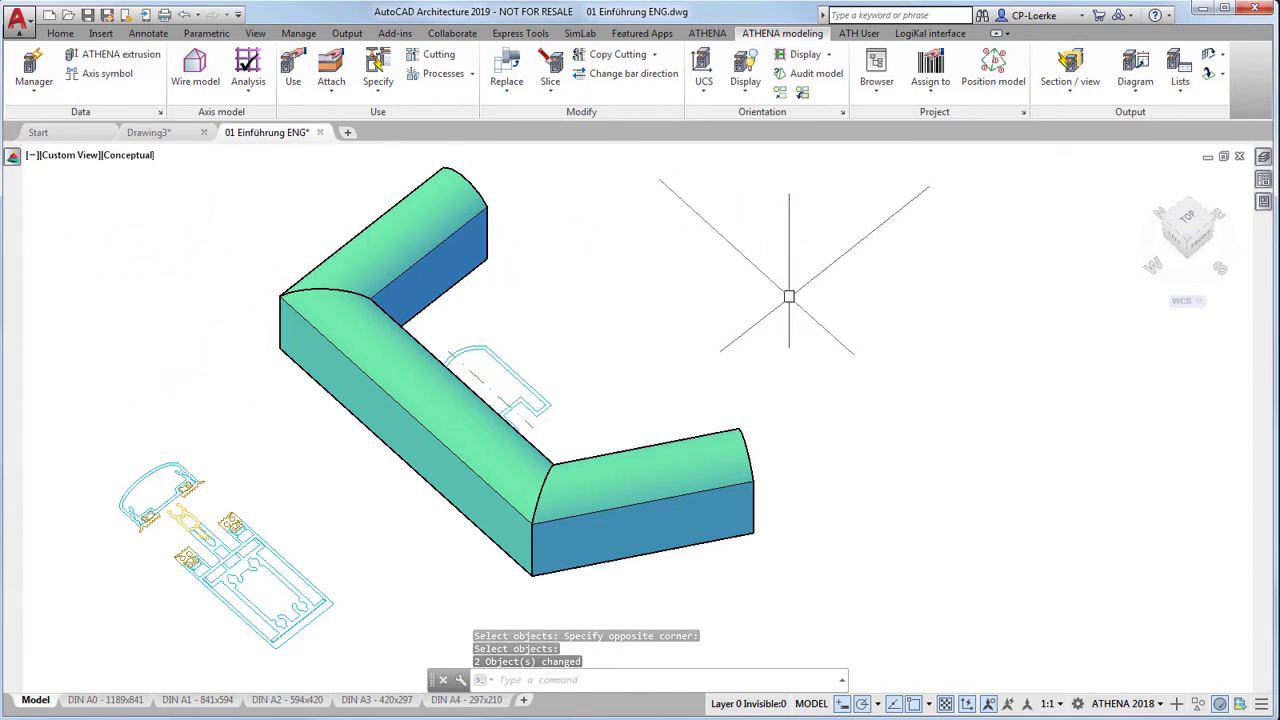
Isolate the mullion profile and its glazing assembly so the rest of the drawing is hidden
scroll(786, 294, down, 2)
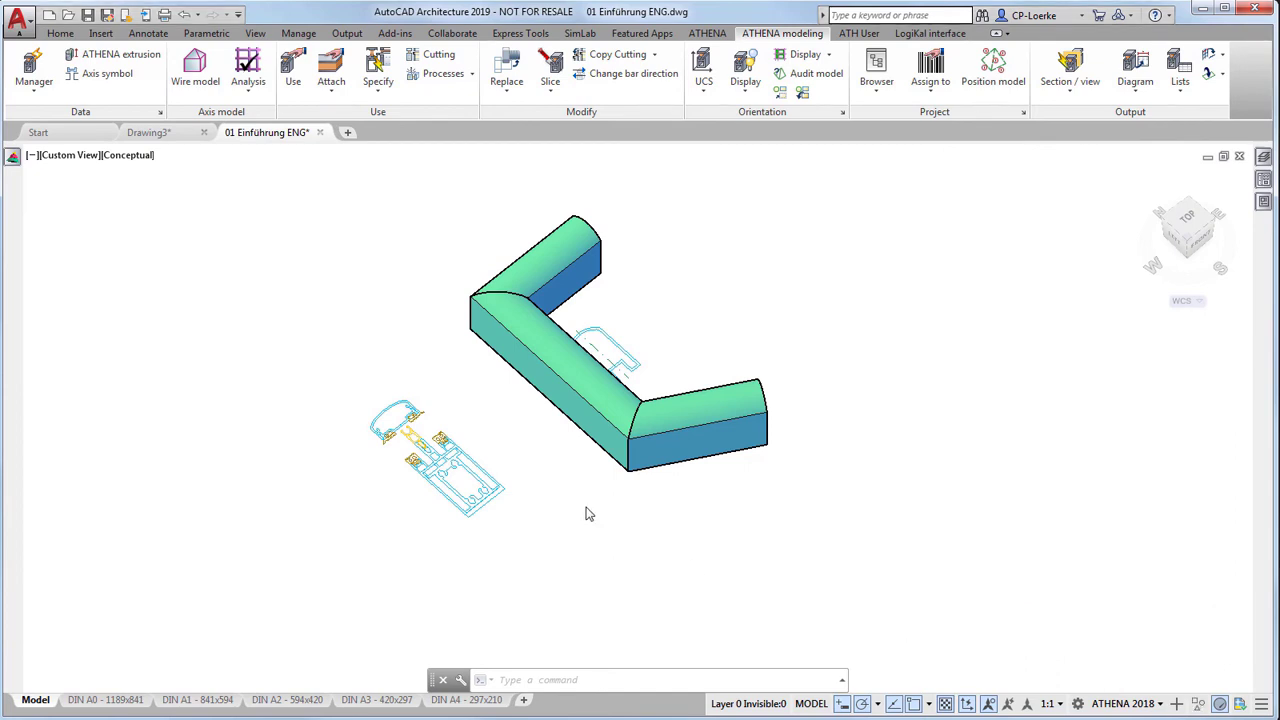
click(521, 552)
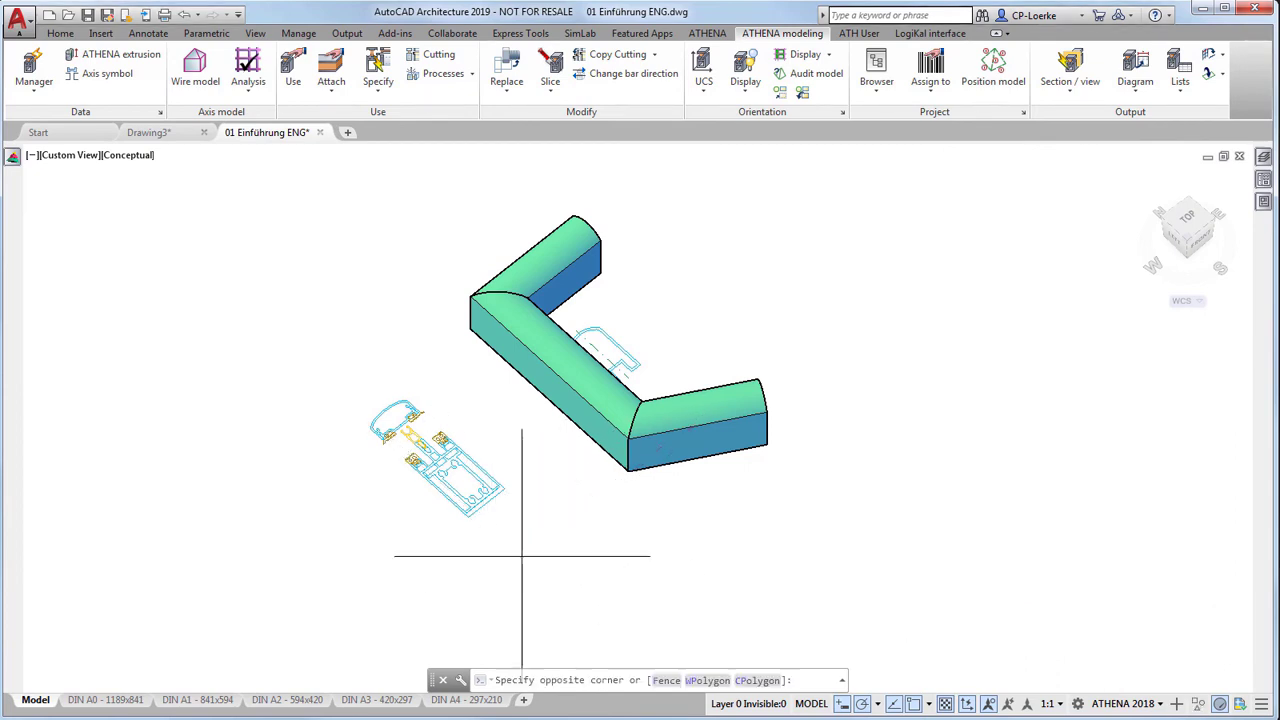
click(349, 407)
right_click(336, 328)
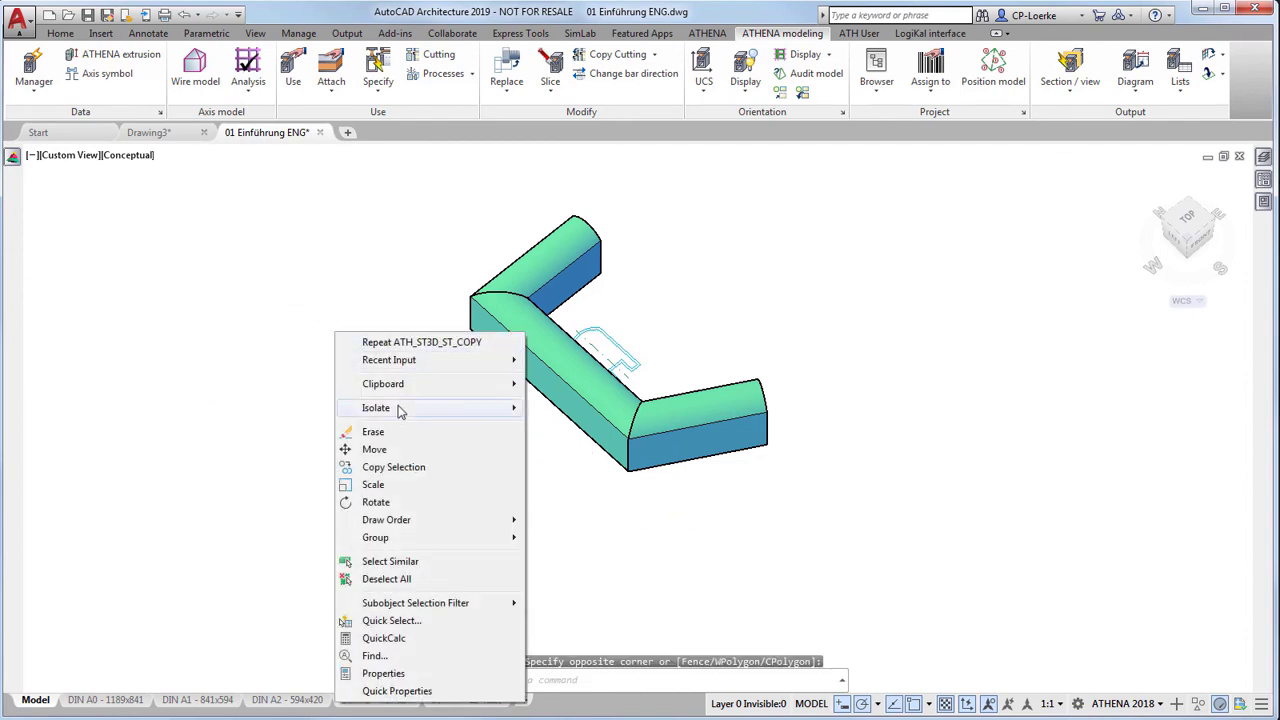
mouse_move(517, 409)
click(571, 409)
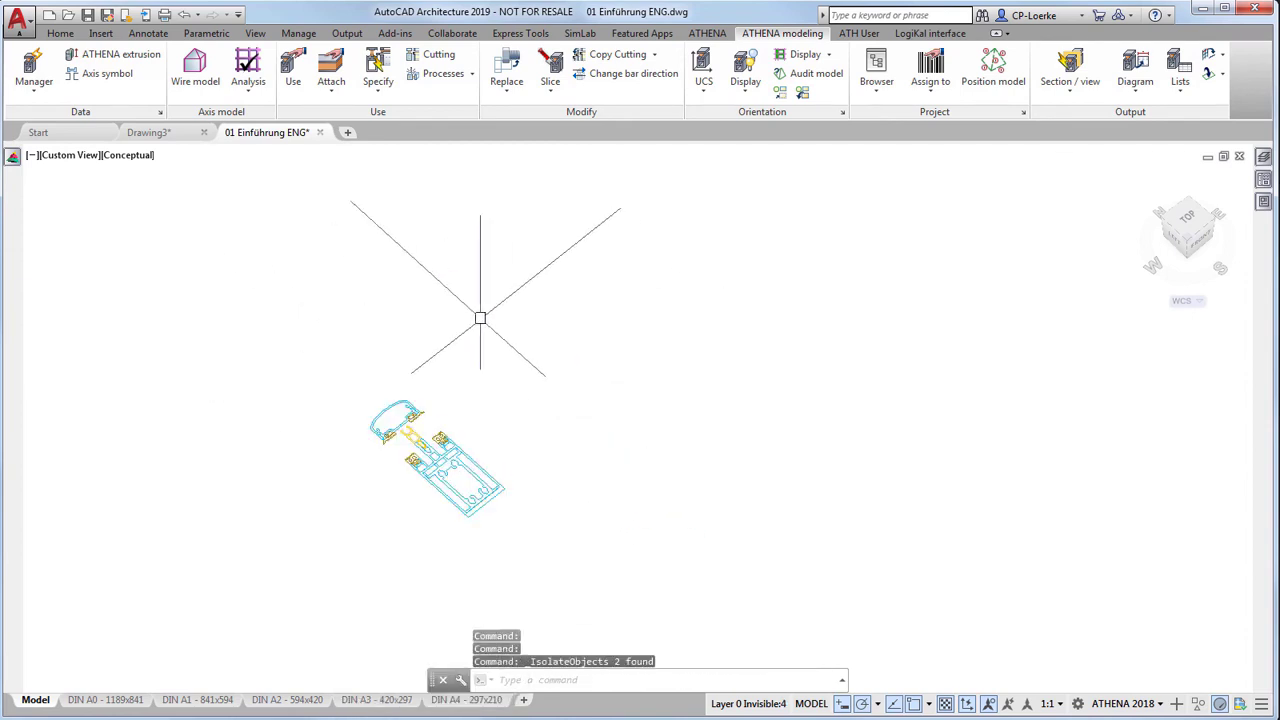
Switch the viewport to the Top view of the isolated profile section
click(72, 157)
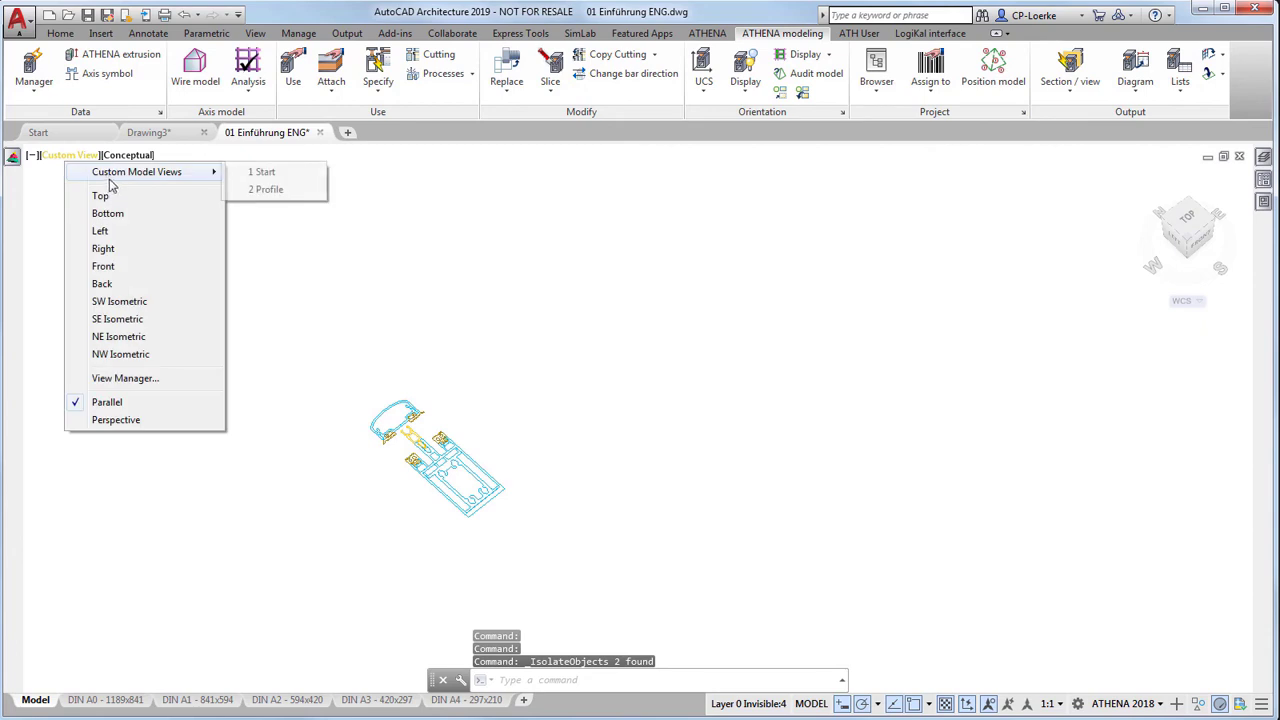
click(100, 196)
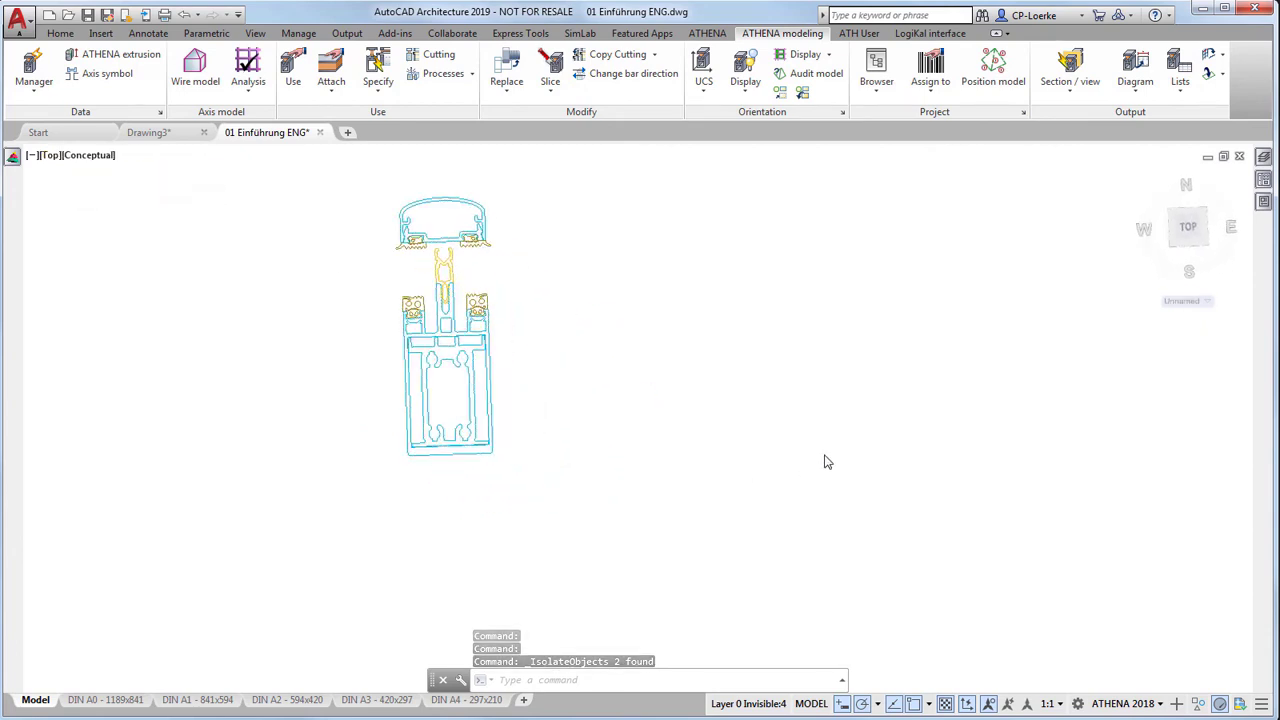
click(688, 316)
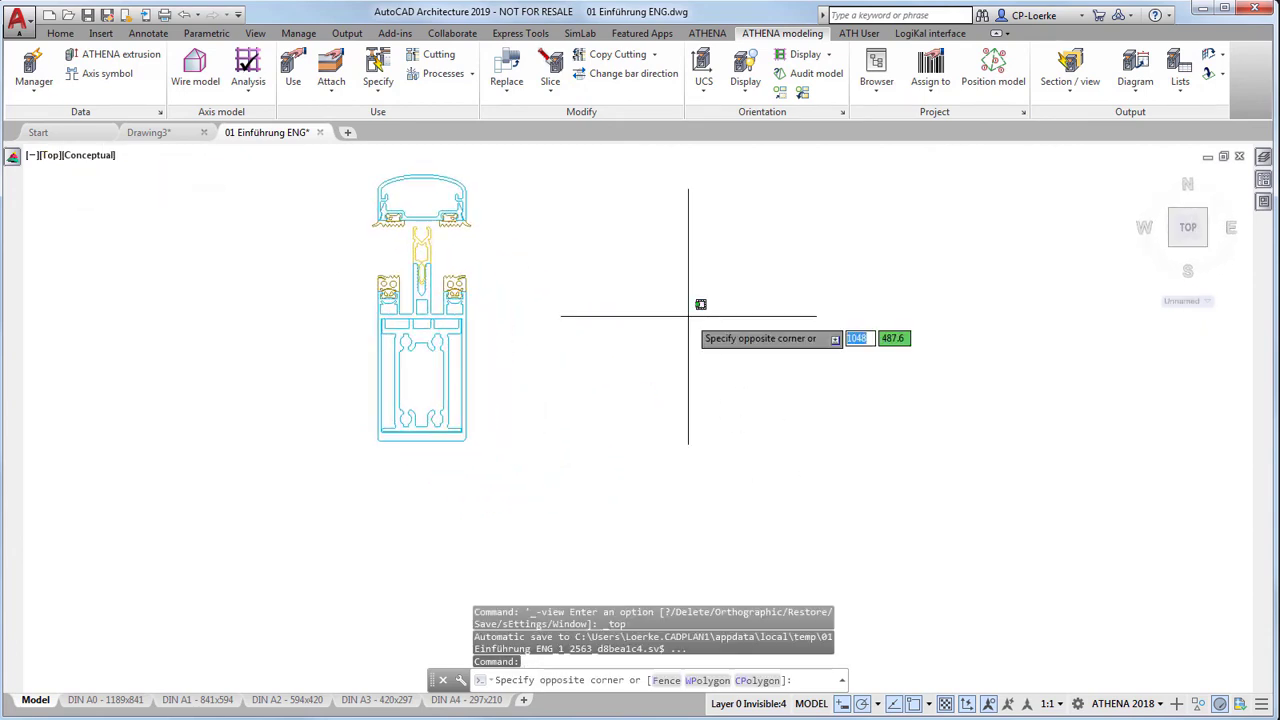
click(598, 302)
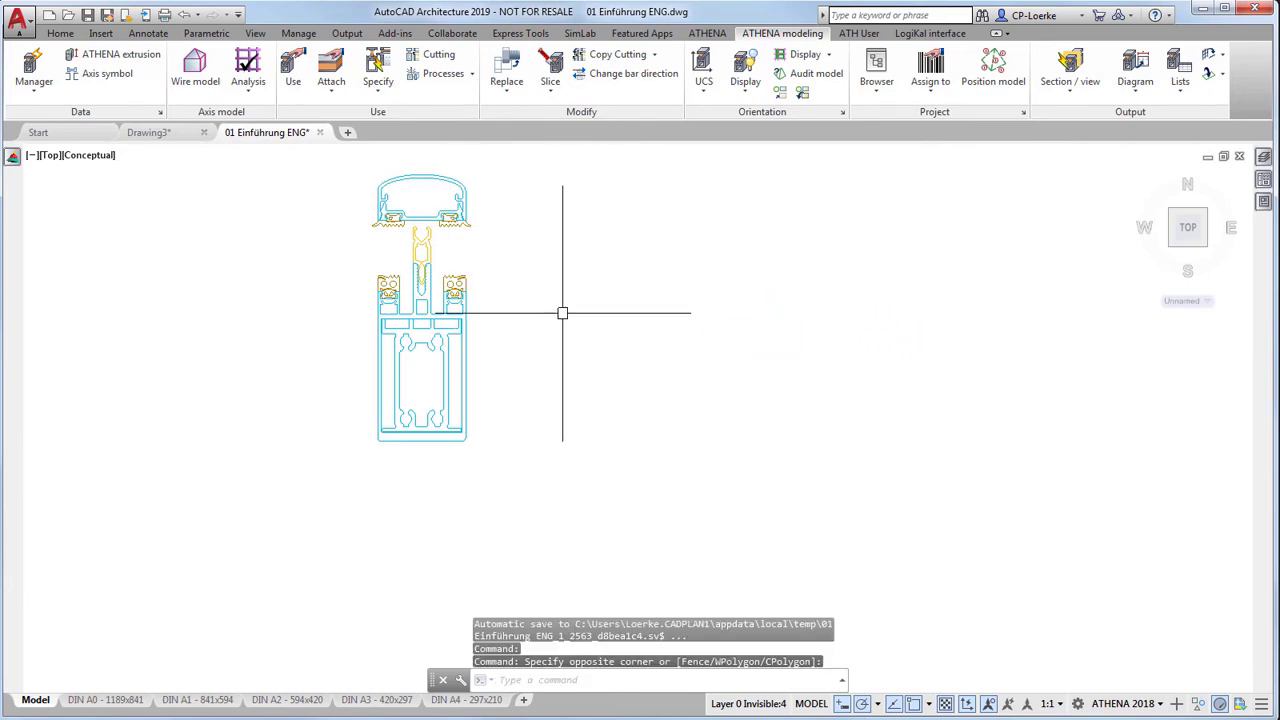
Edit the mullion bar's parameters and set the variant of component part SC_322720 to Not required
middle_drag(563, 314, 567, 390)
scroll(524, 430, up, 2)
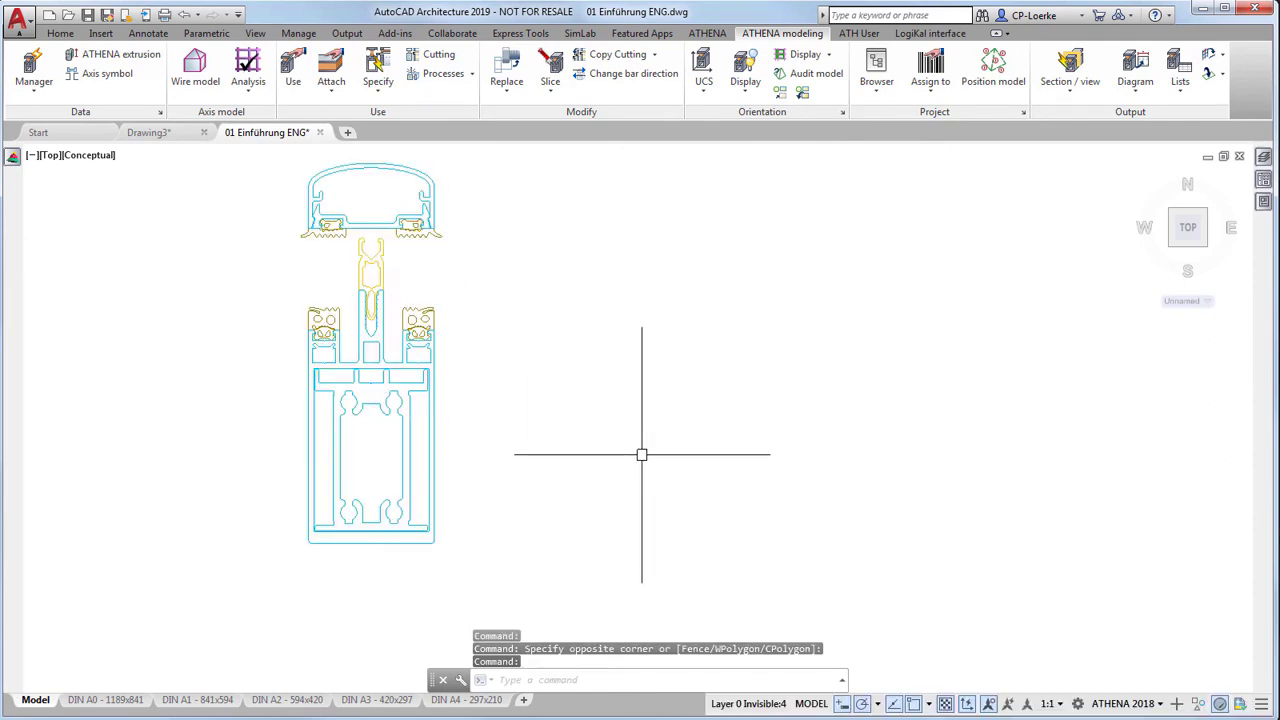
click(435, 452)
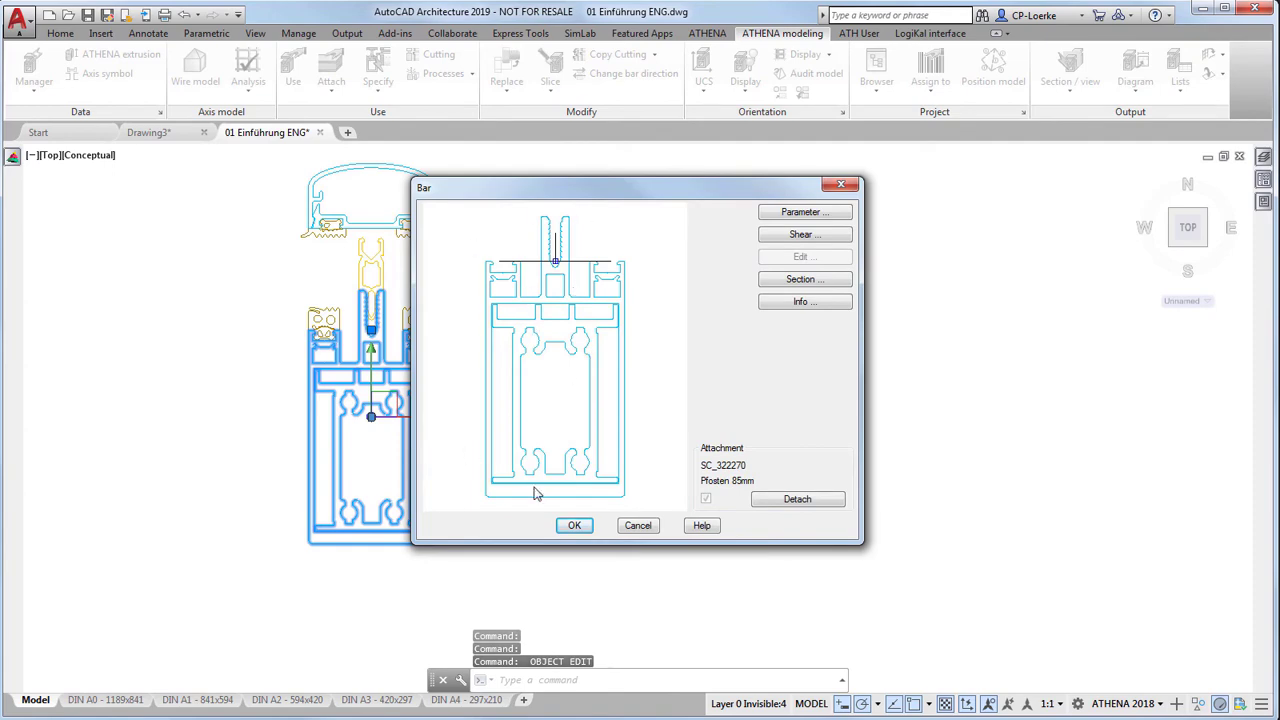
click(804, 211)
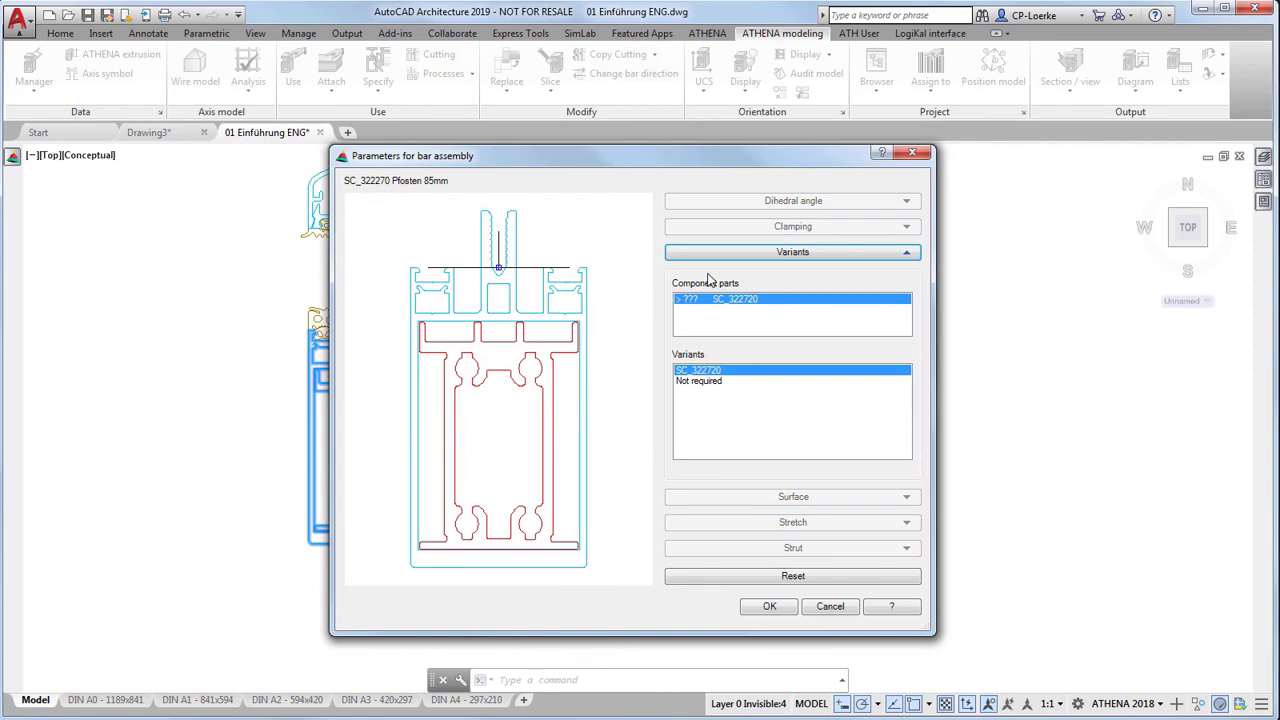
click(690, 380)
click(766, 607)
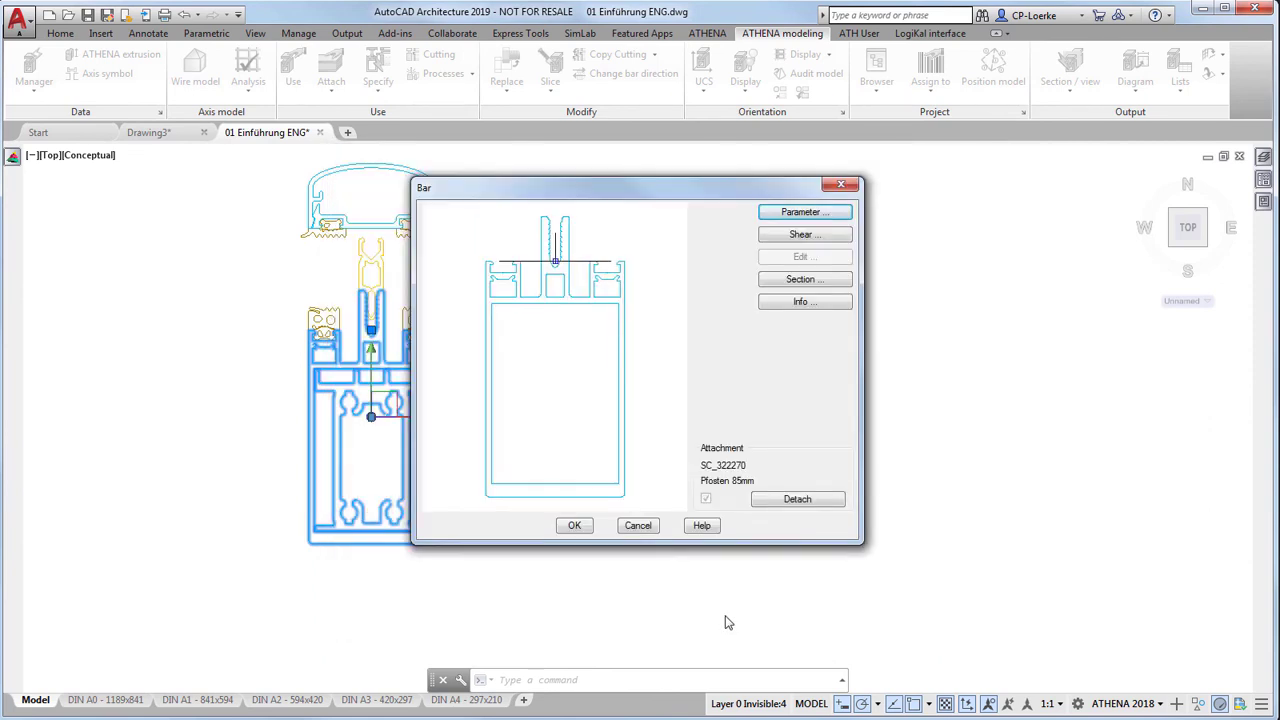
click(572, 525)
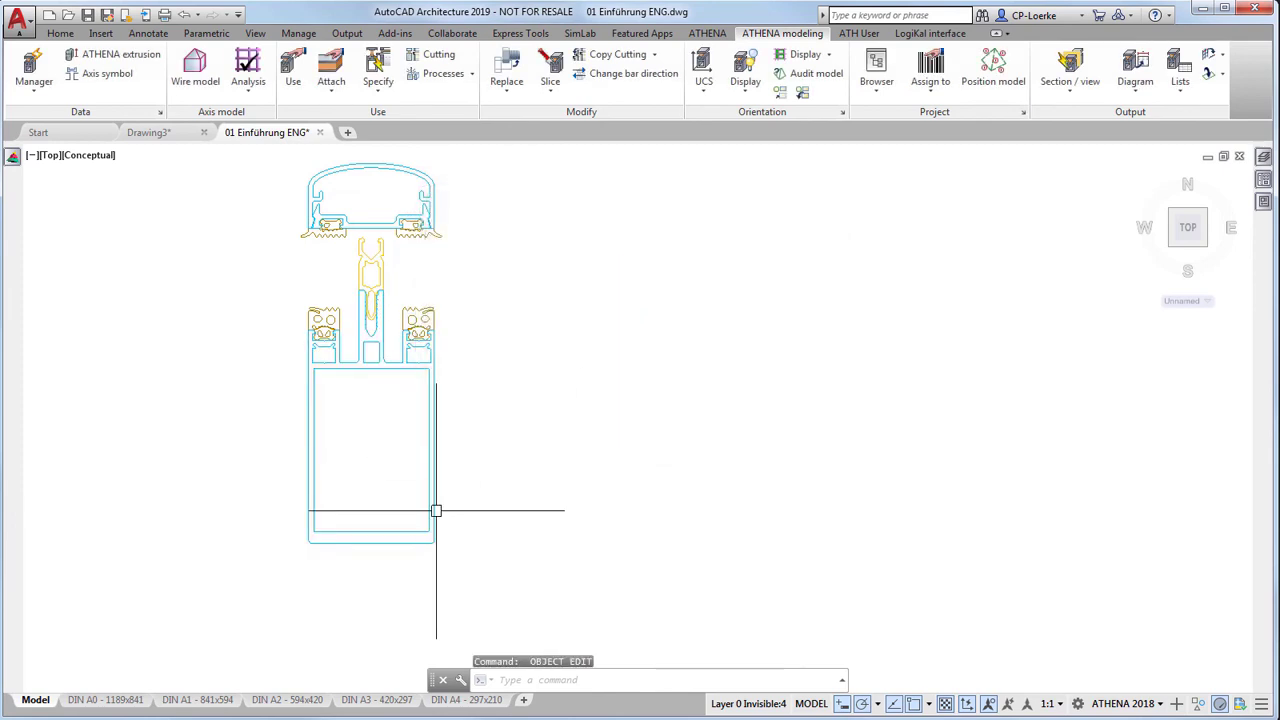
Edit the parameters of the glazing bar assembly on the mullion and set its left clamping to 24
click(429, 316)
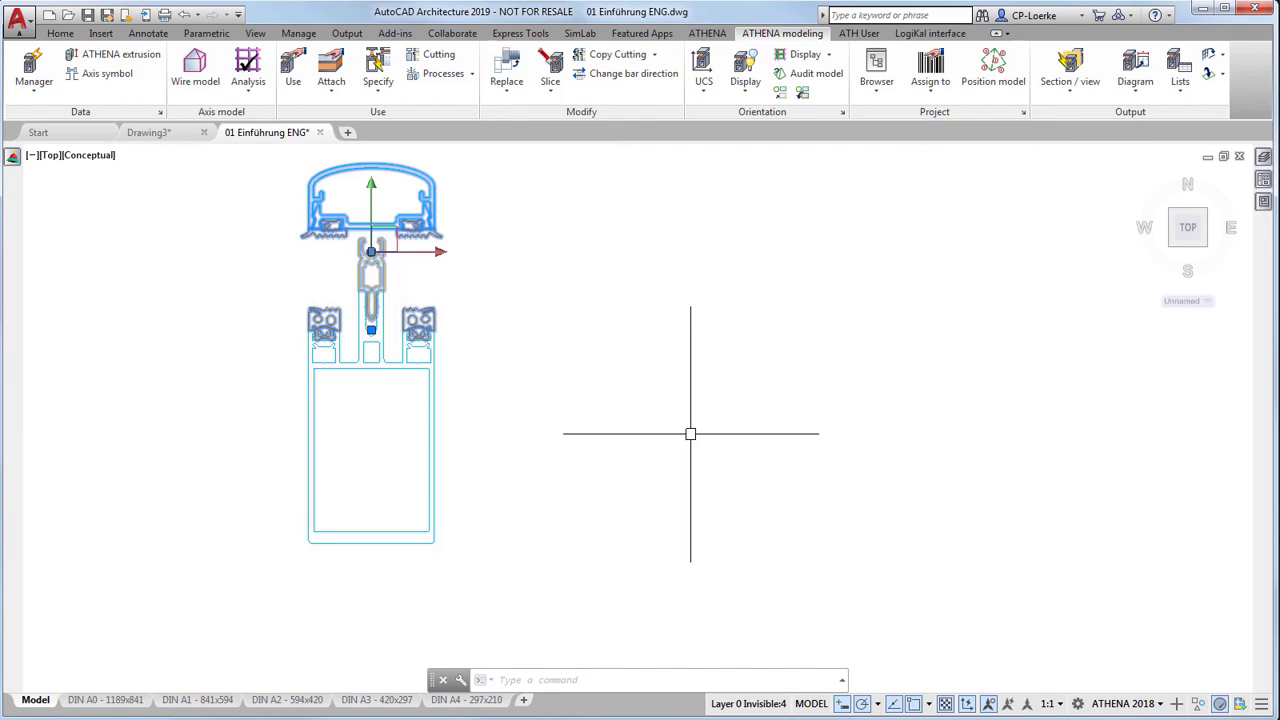
double_click(370, 275)
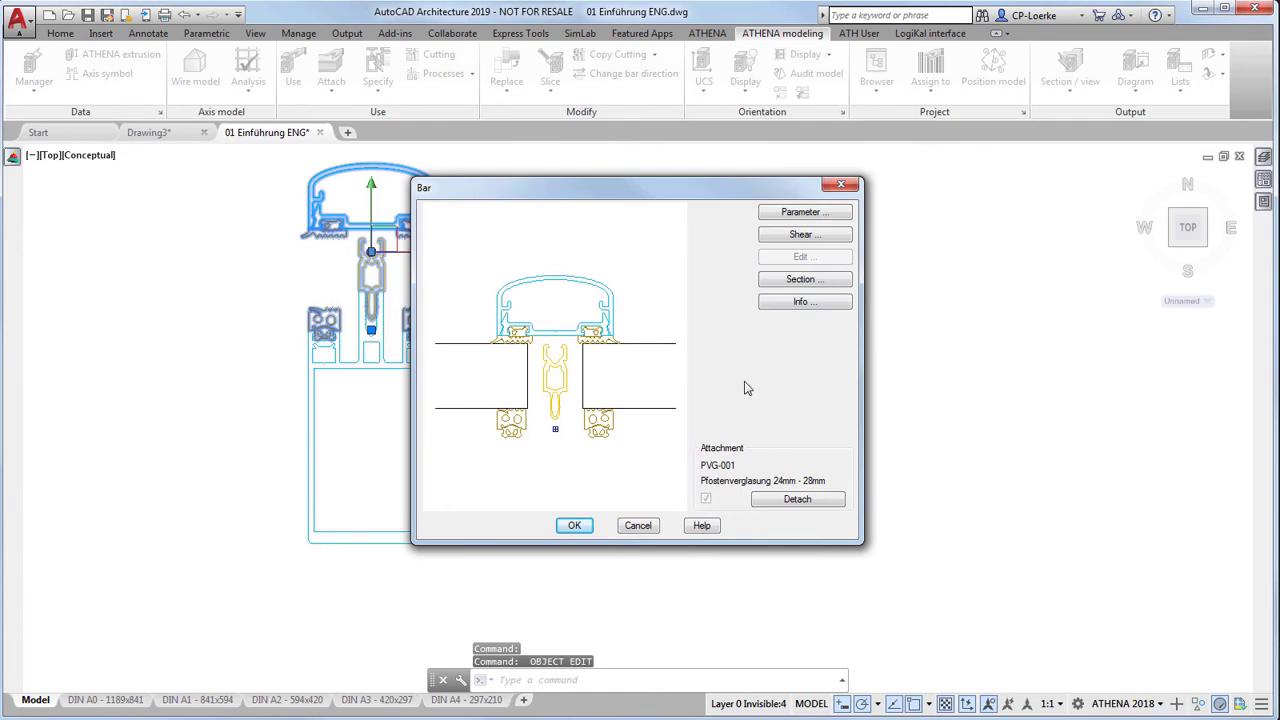
click(805, 212)
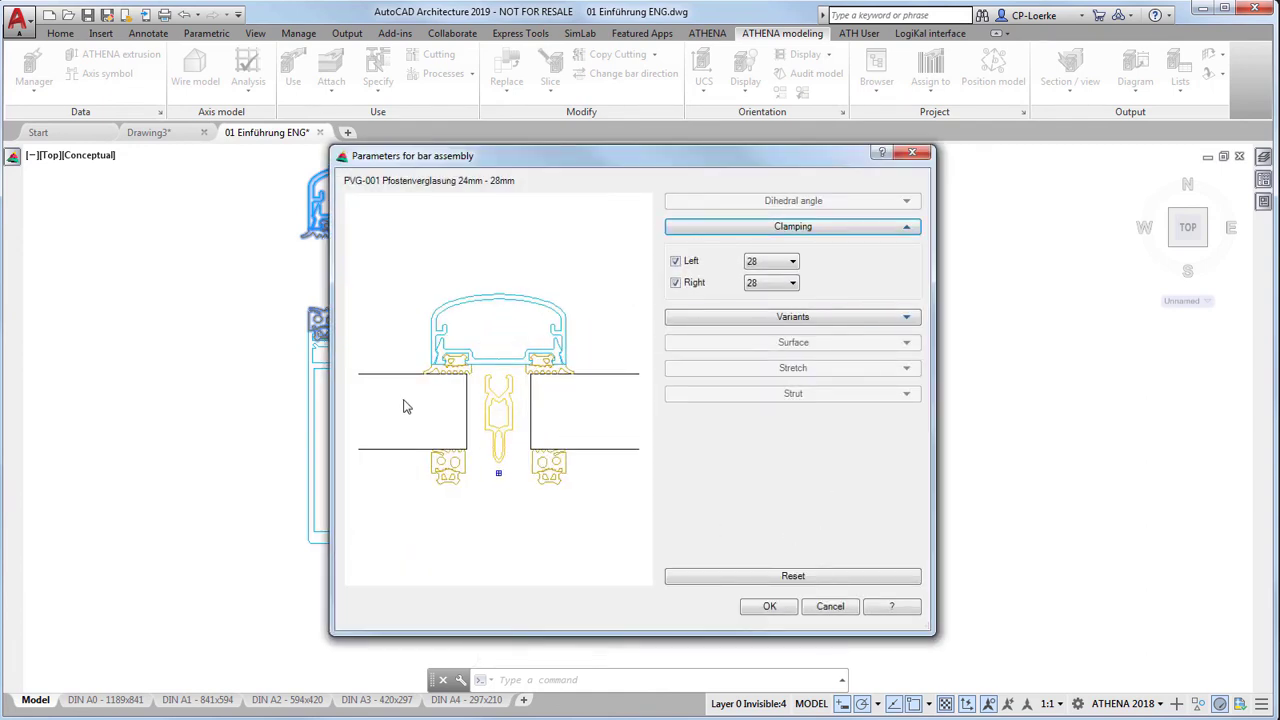
click(786, 263)
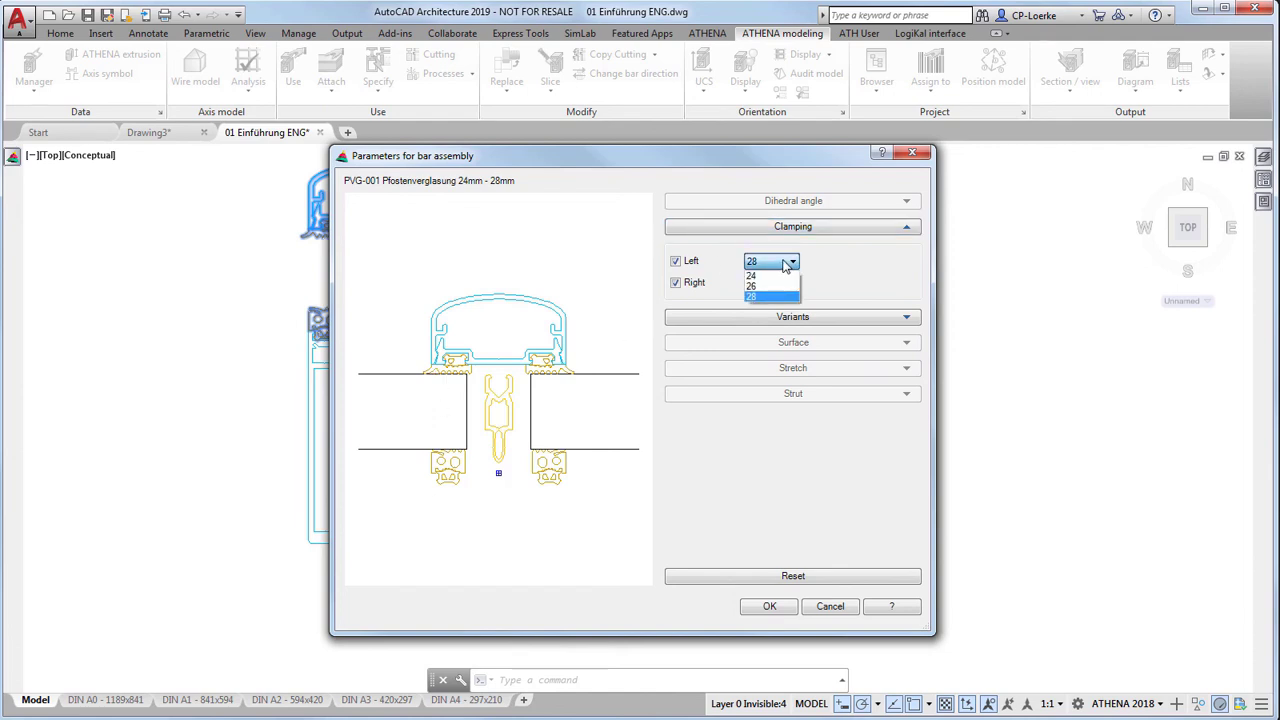
key(Up)
key(Up)
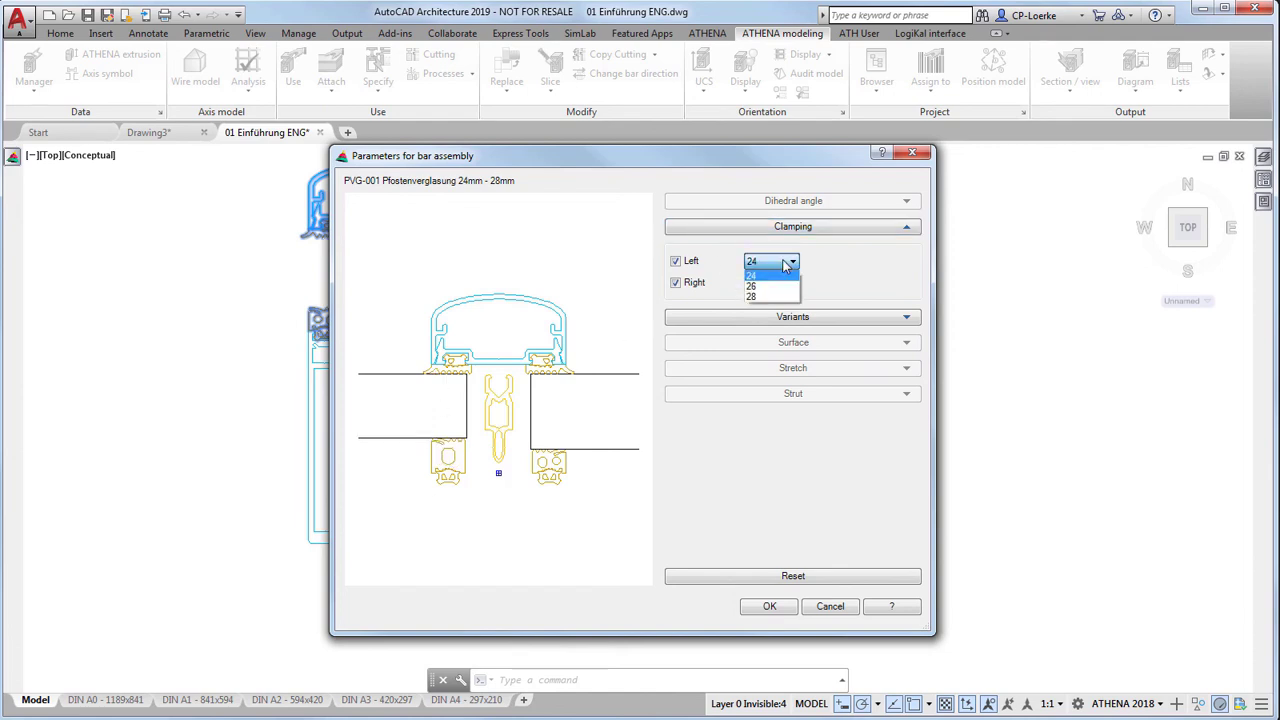
key(Down)
key(Down)
key(Up)
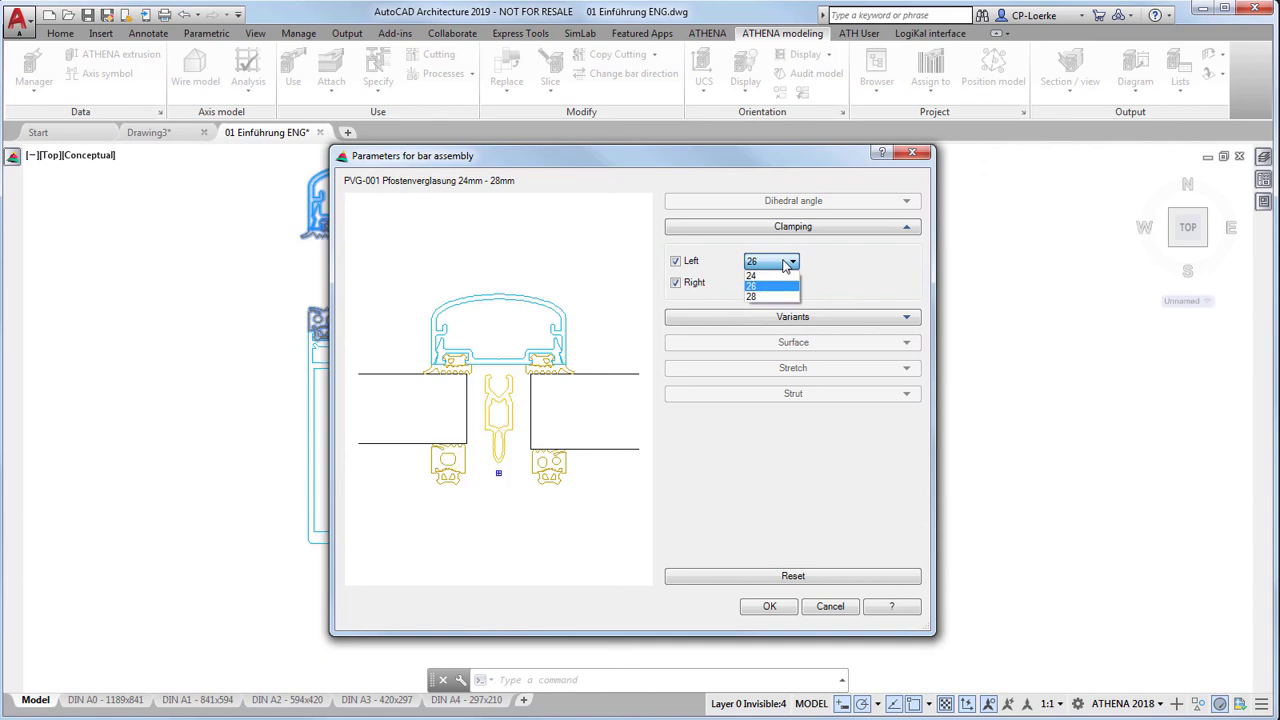
key(Up)
key(Down)
key(Down)
key(Up)
key(Up)
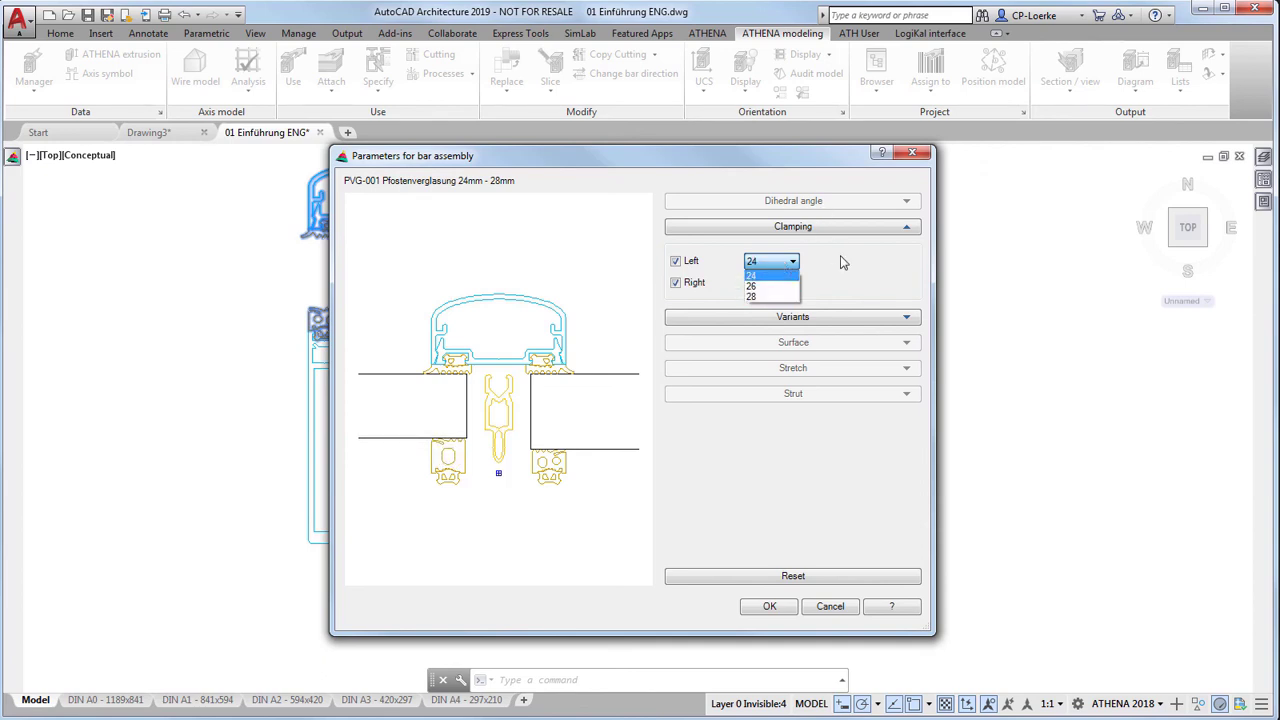
key(Return)
Try variant 161450 for component part 112710 of the glazing assembly
click(830, 317)
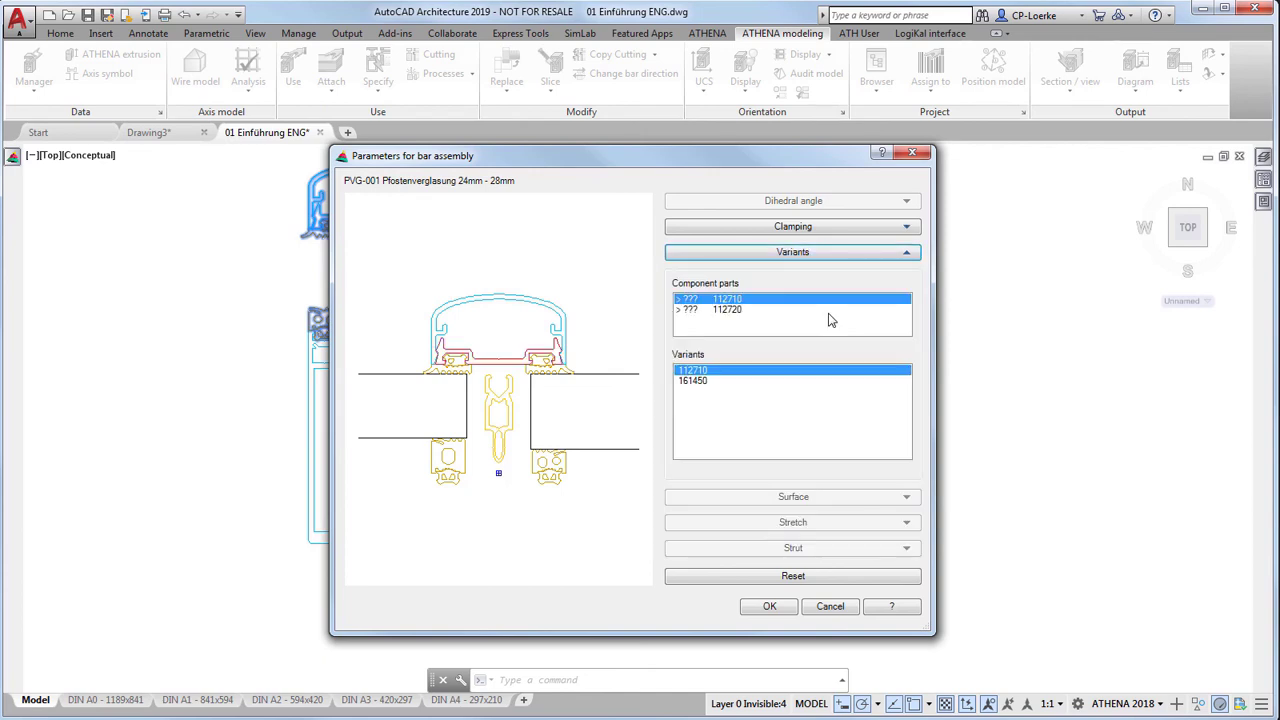
click(706, 312)
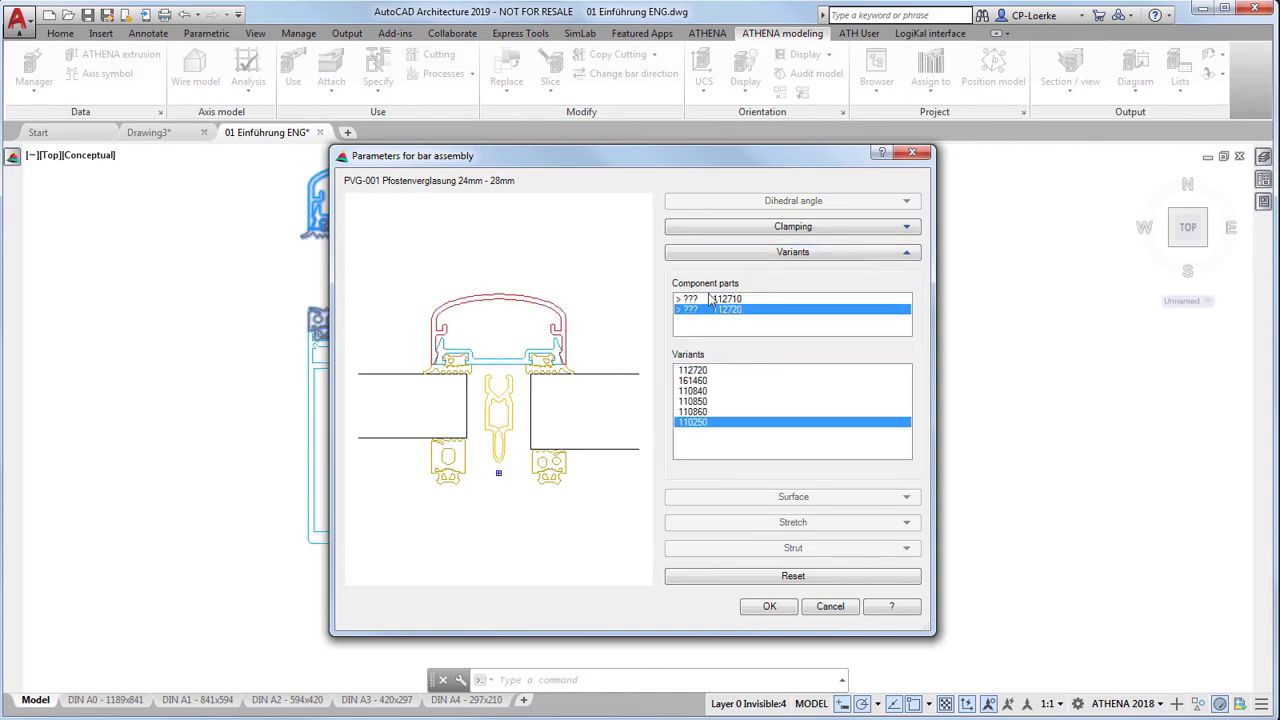
click(710, 299)
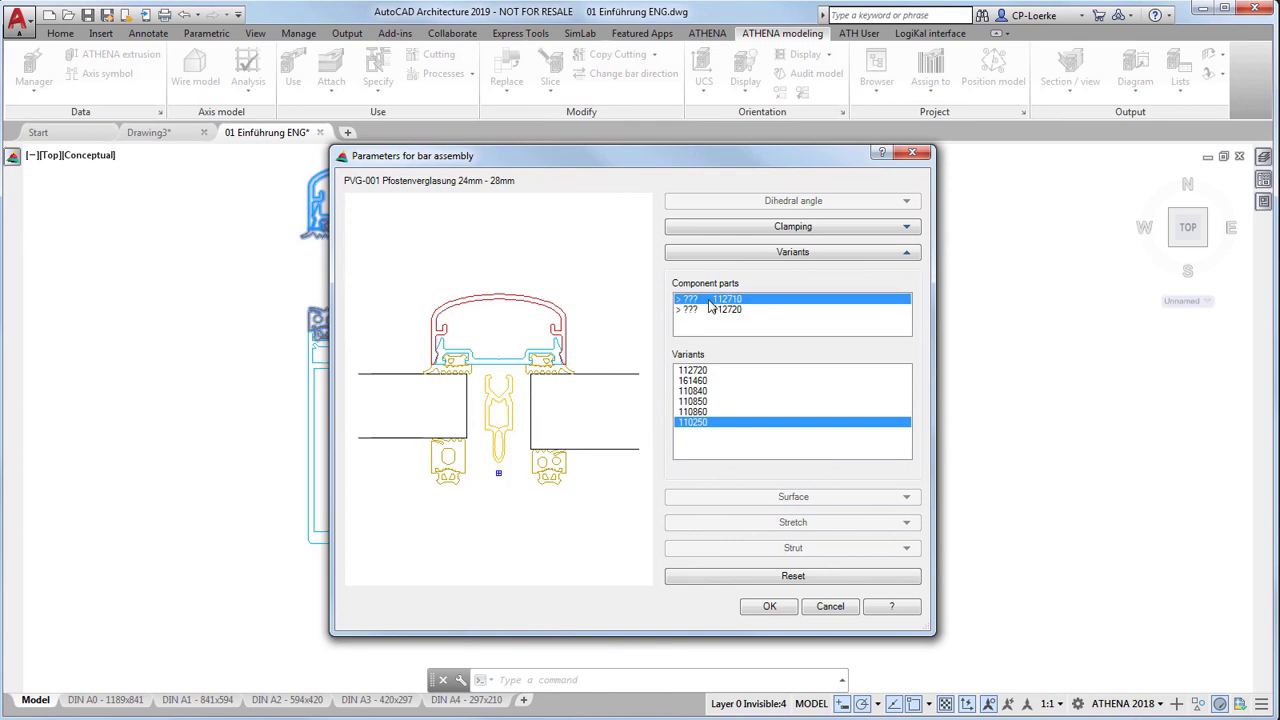
click(692, 381)
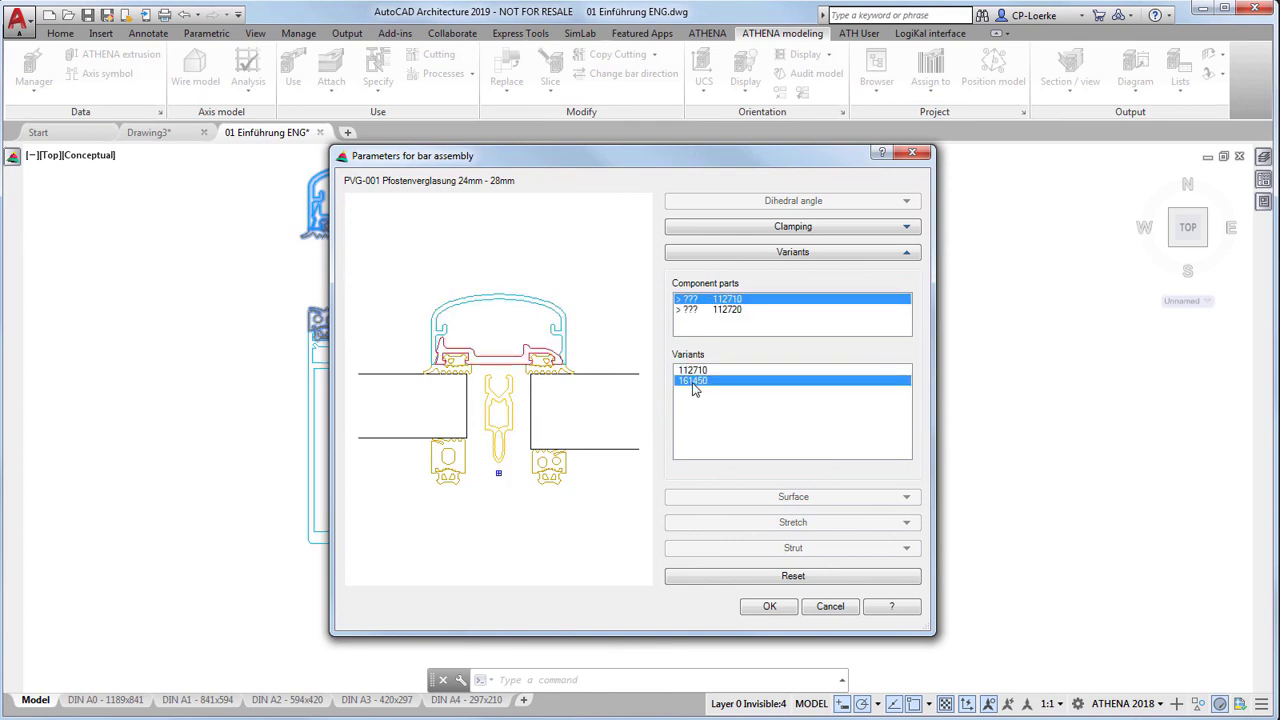
Try different cap variants for component part 112720, from 112720 through 110250 and 110860 to 161460
click(698, 310)
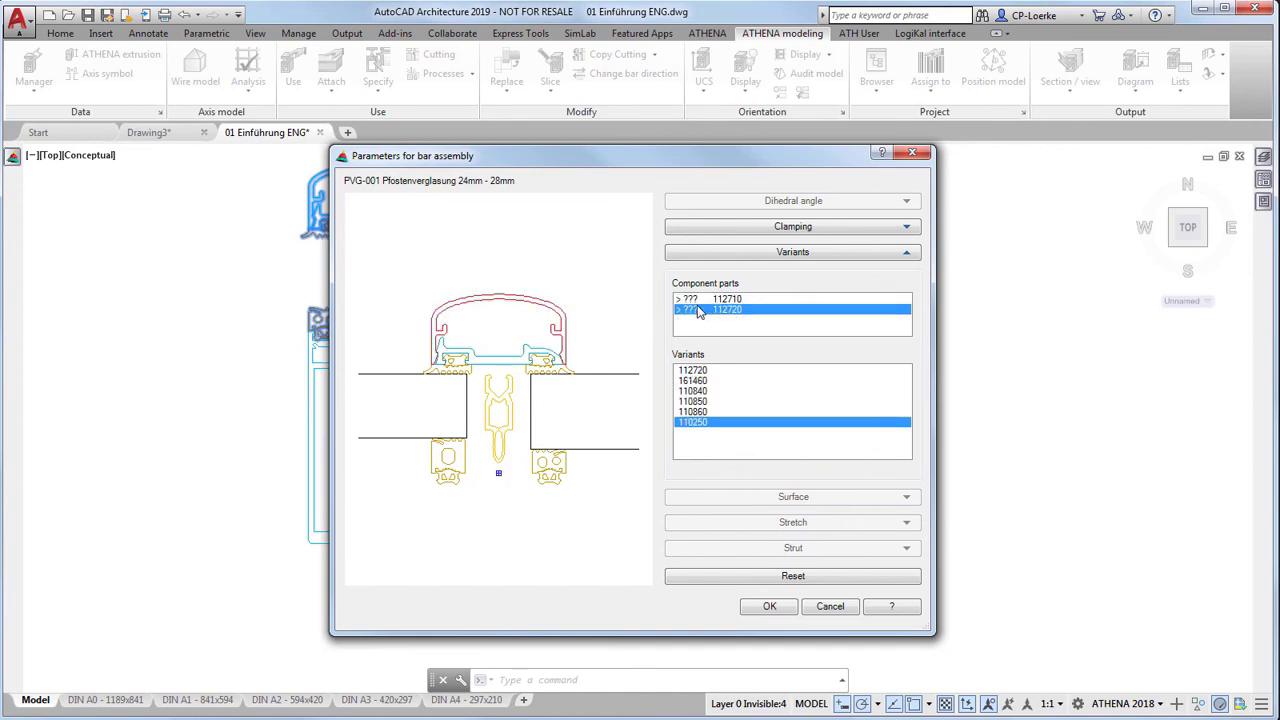
click(702, 371)
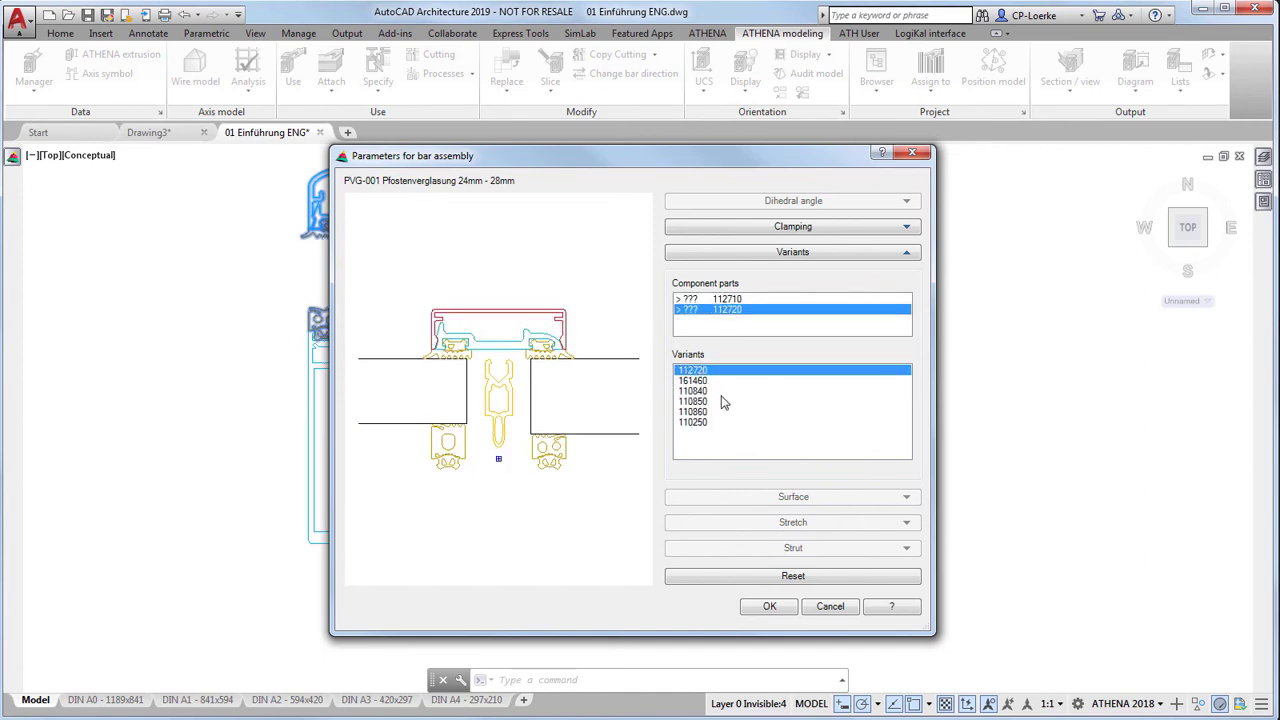
click(704, 423)
click(702, 412)
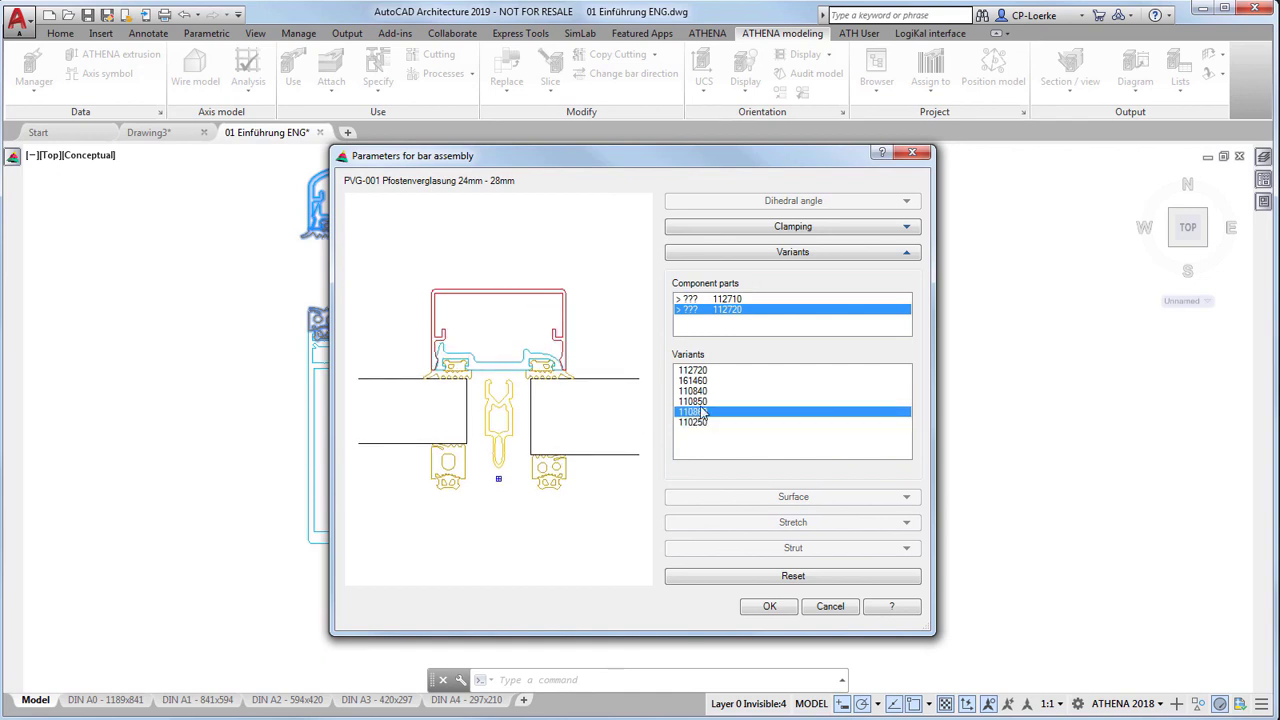
click(702, 401)
key(Up)
key(Up)
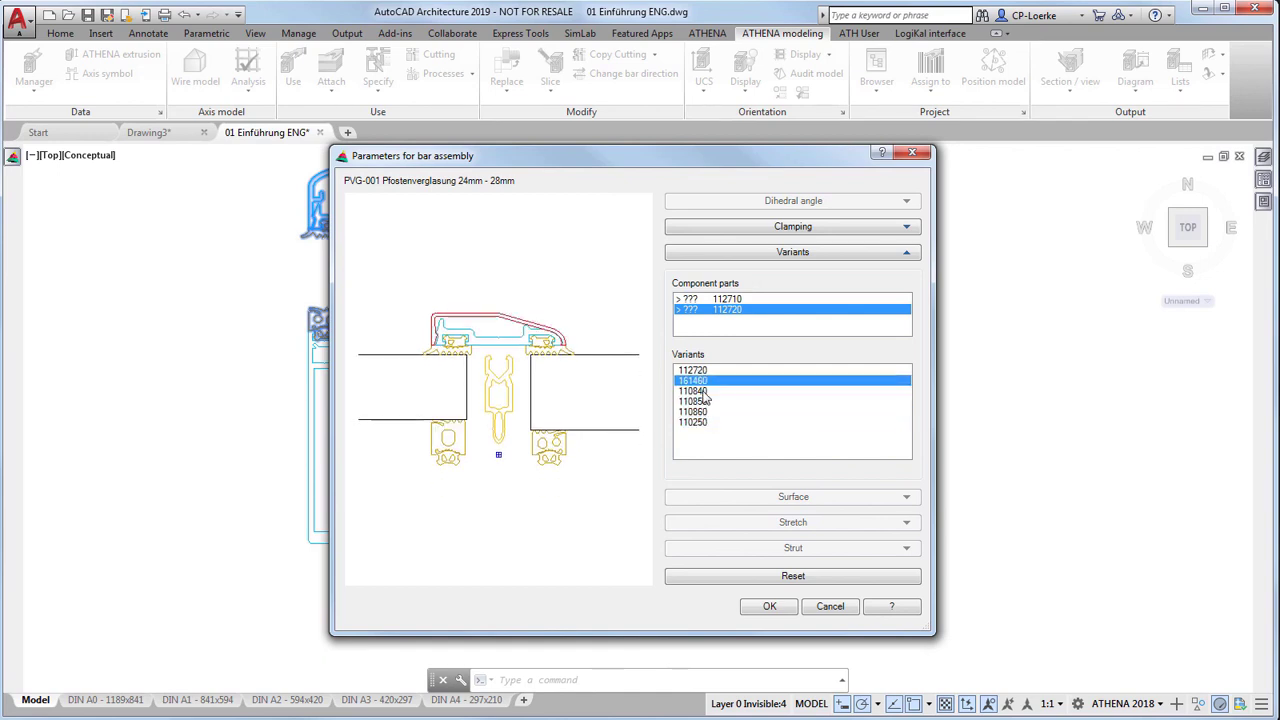
Set component part 112710 to variant 112710 and component part 112720 to variant 110250, and apply the parameters to the glazing bar
click(720, 299)
click(695, 371)
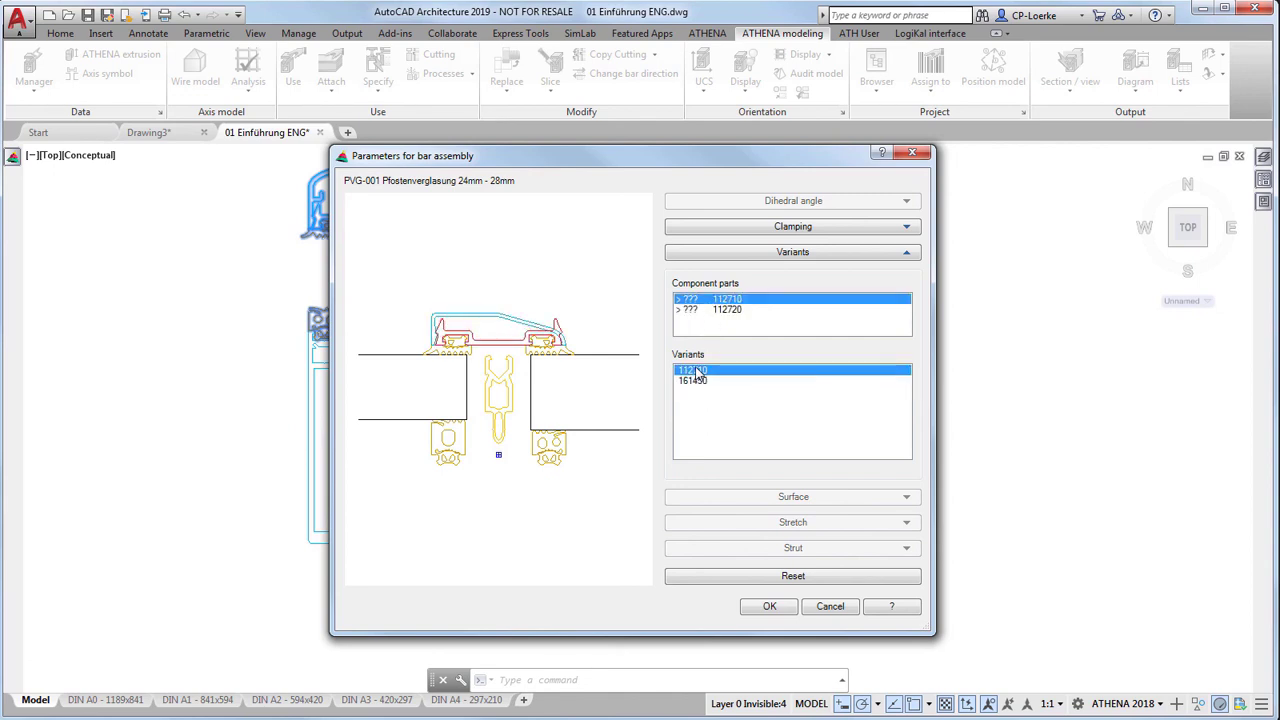
click(712, 310)
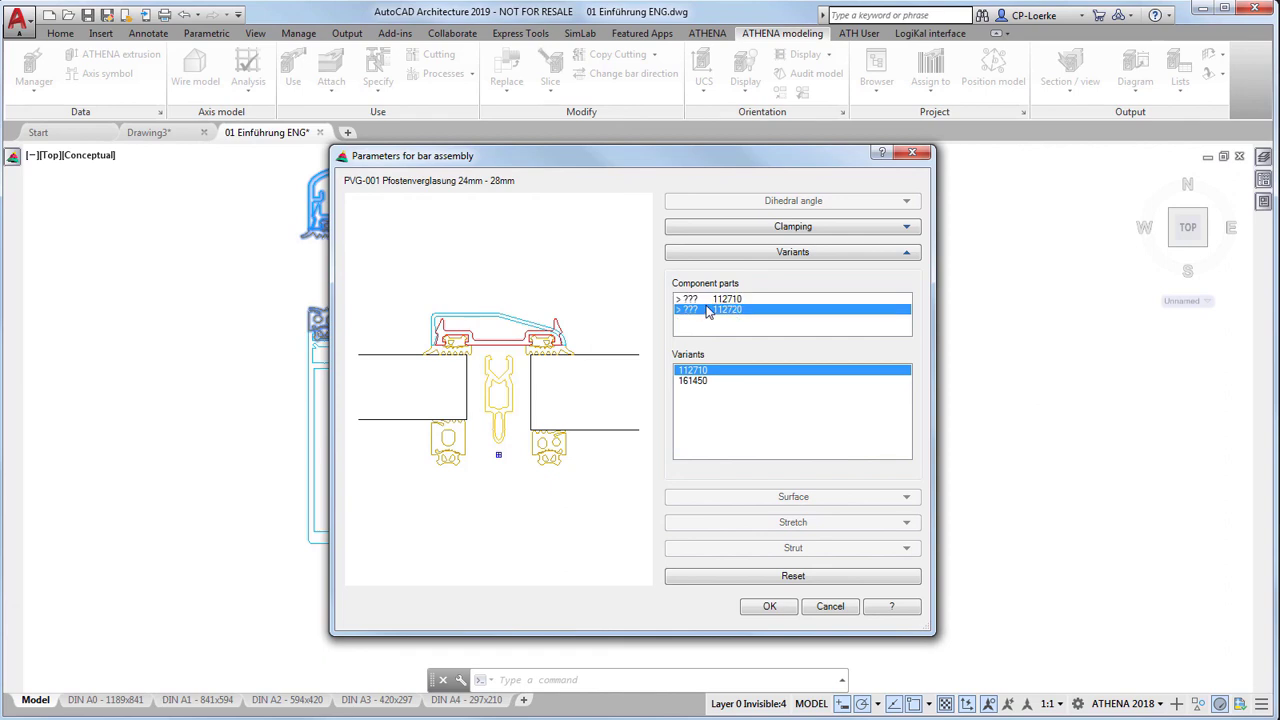
click(700, 371)
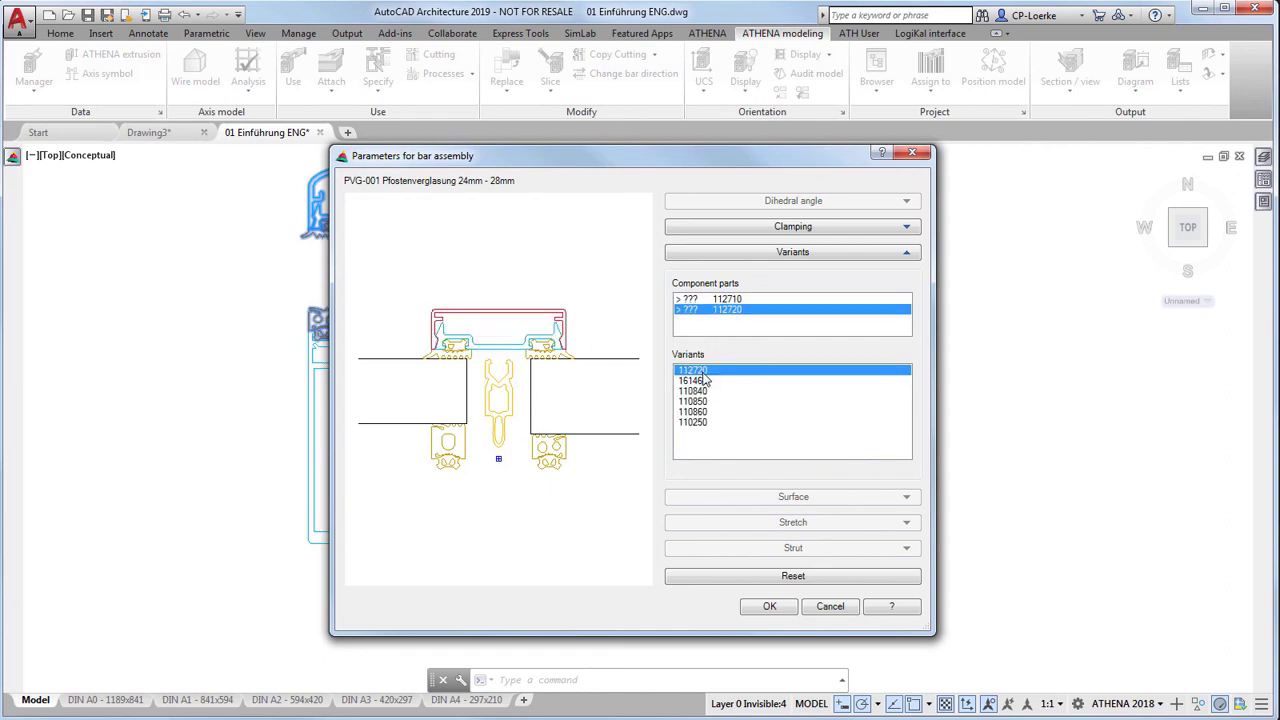
click(705, 391)
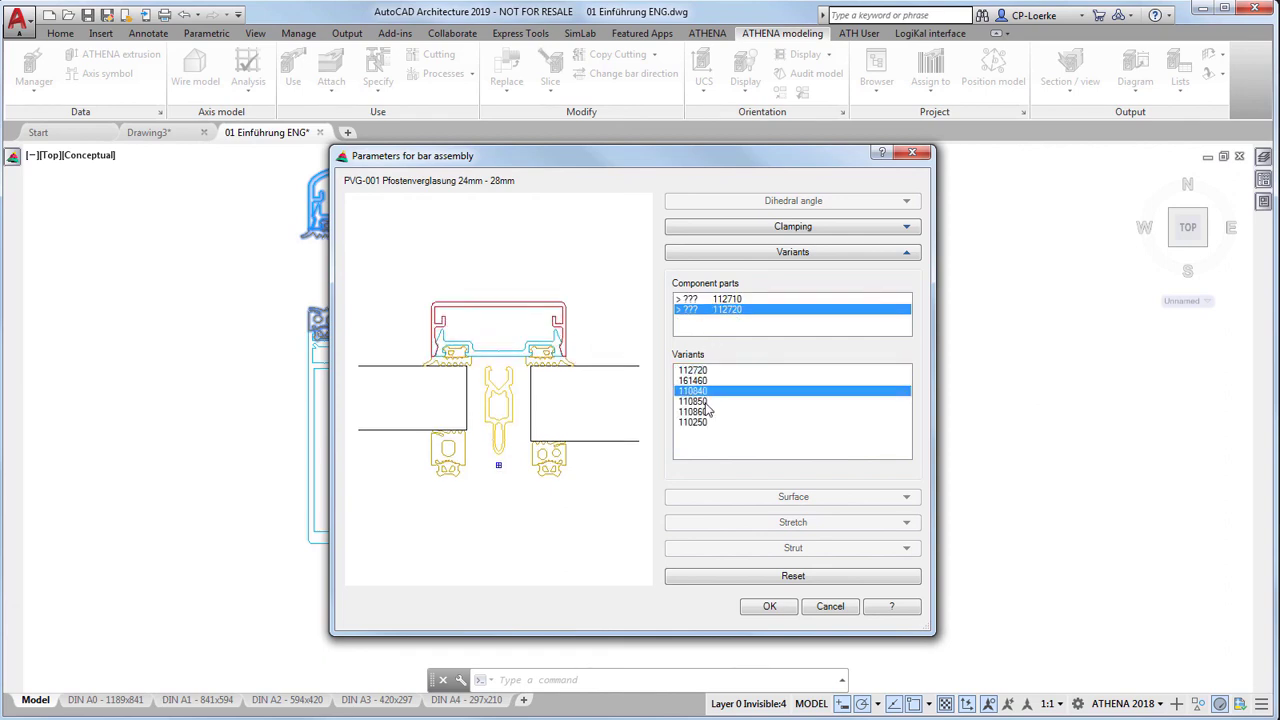
click(706, 402)
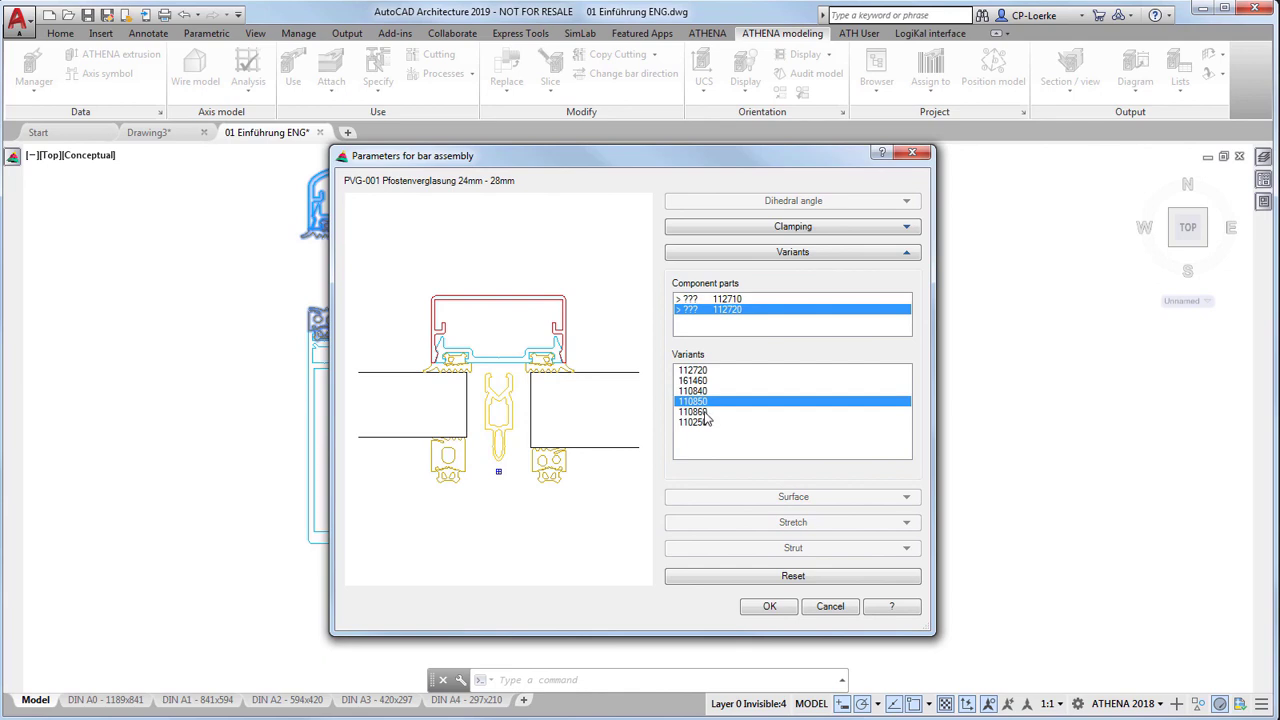
click(703, 412)
click(704, 422)
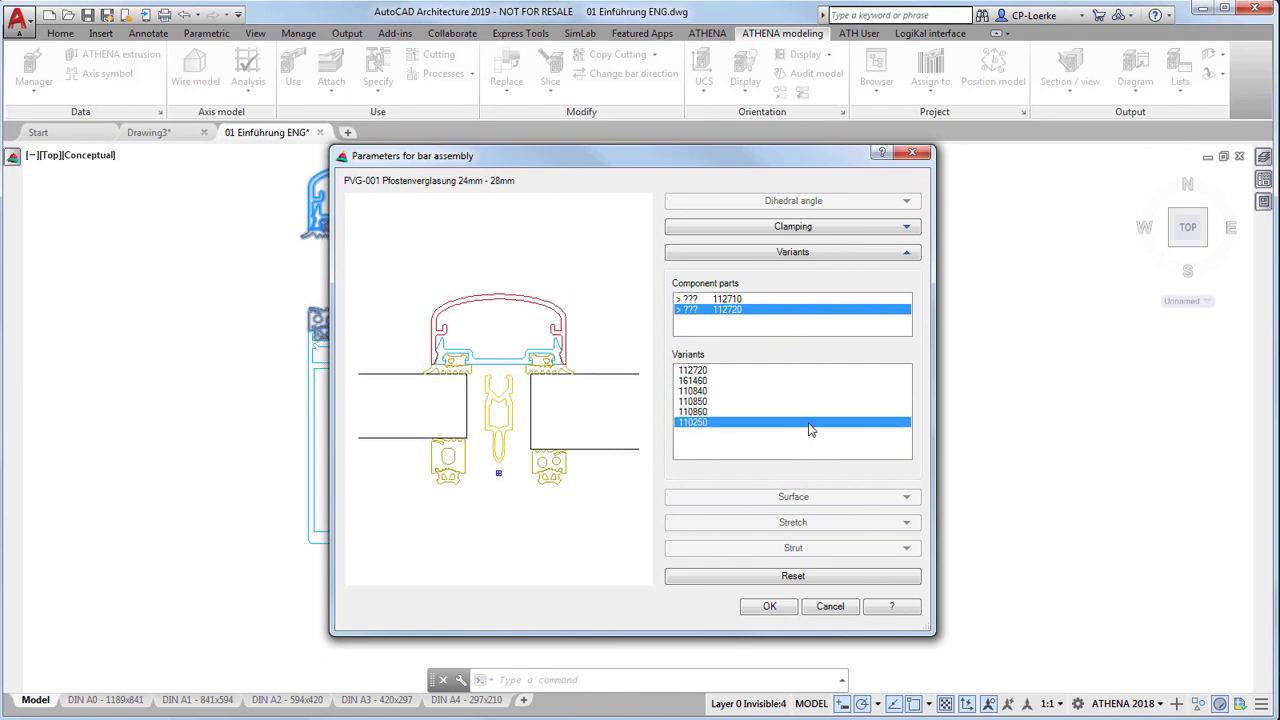
click(767, 606)
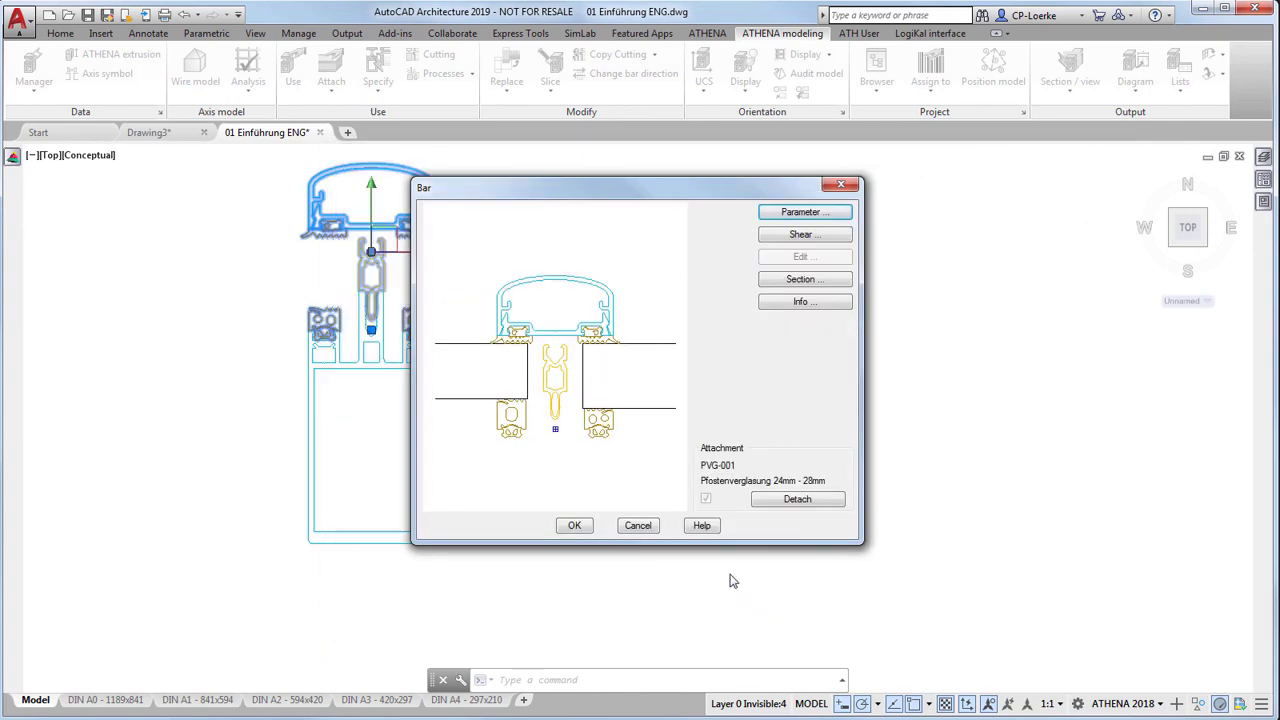
click(574, 525)
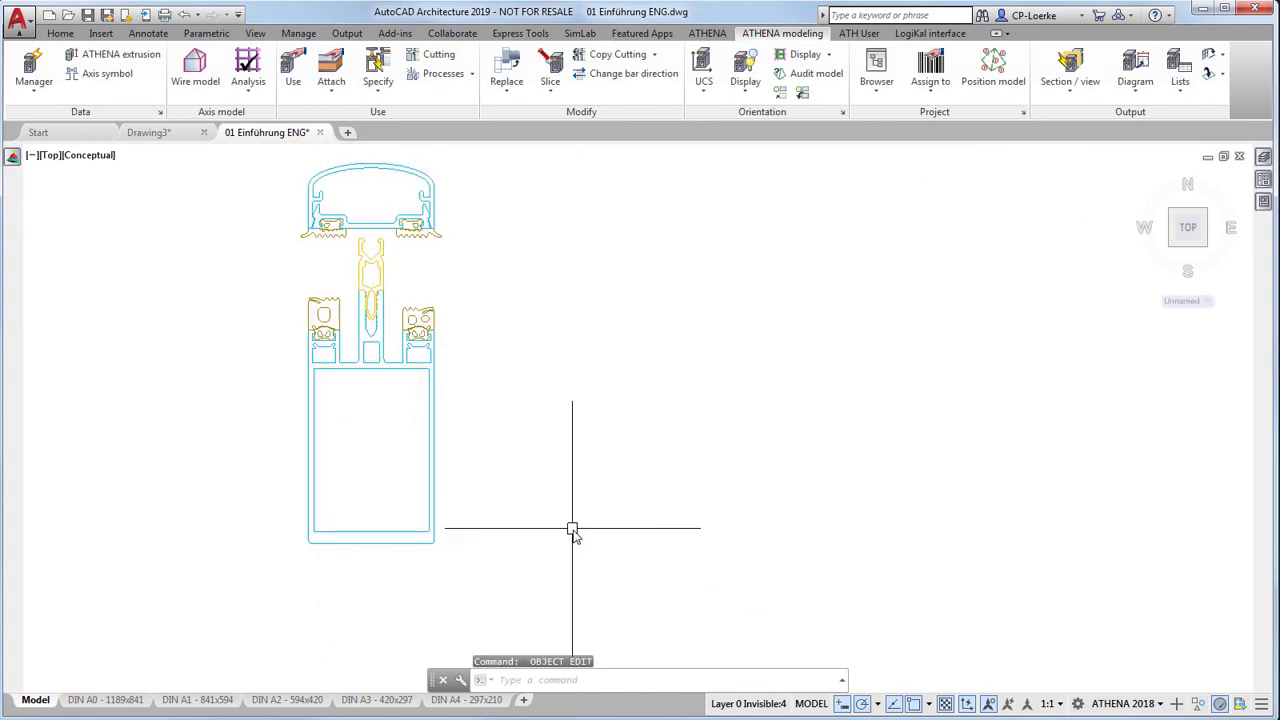